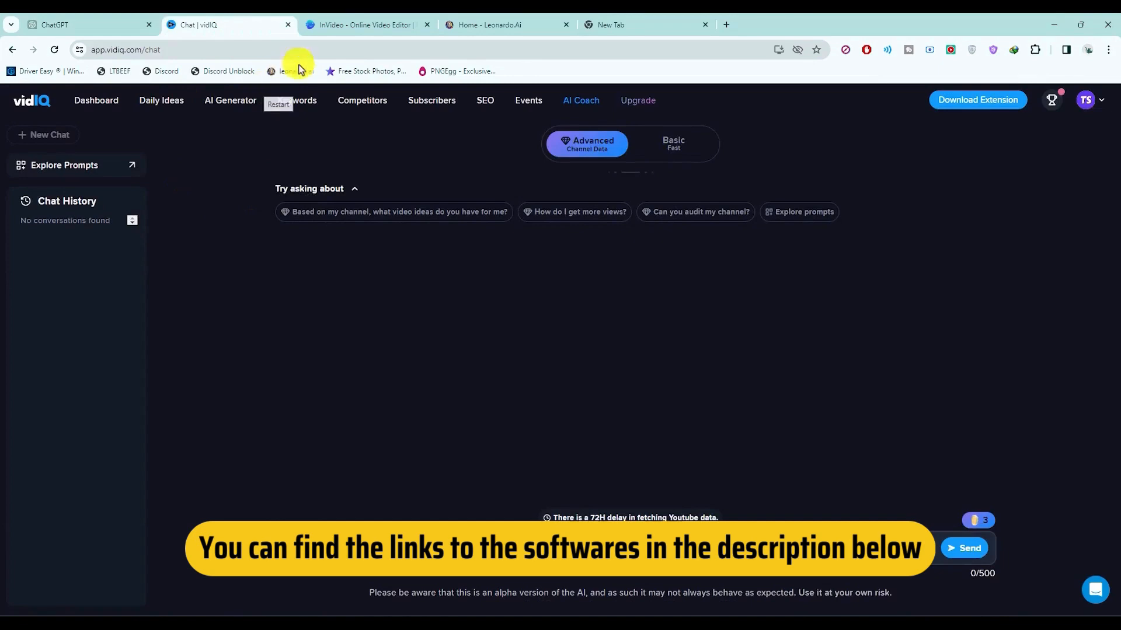
Step: Look over the InVideo, Leonardo.Ai, vidIQ and ChatGPT pages already open in the browser
click(330, 26)
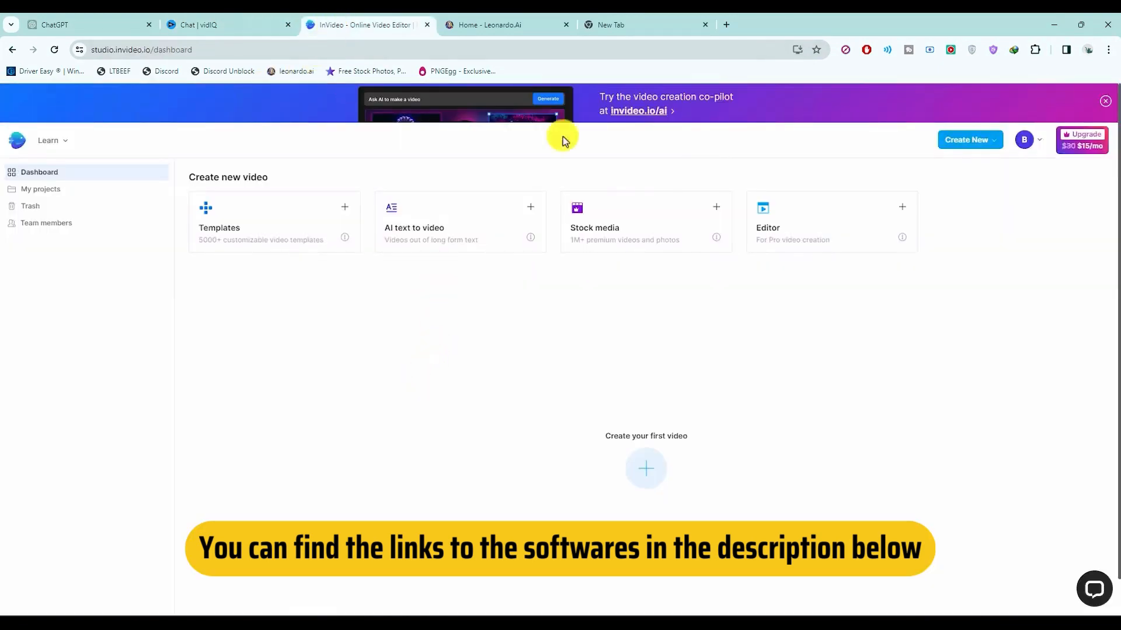
key(ctrl+Tab)
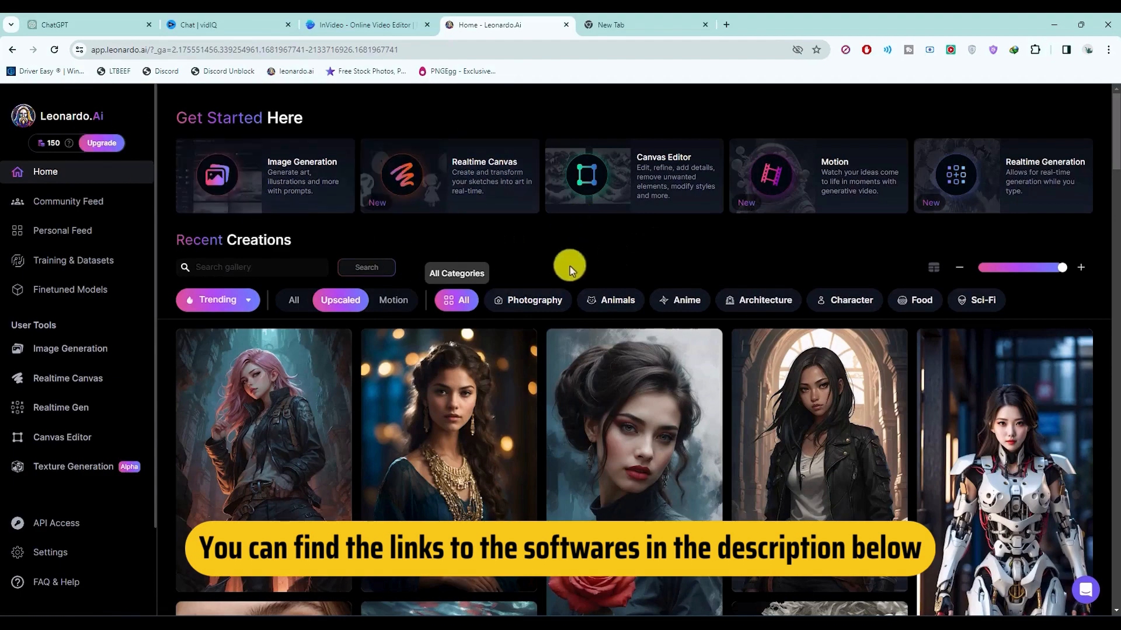
key(ctrl+shift+Tab)
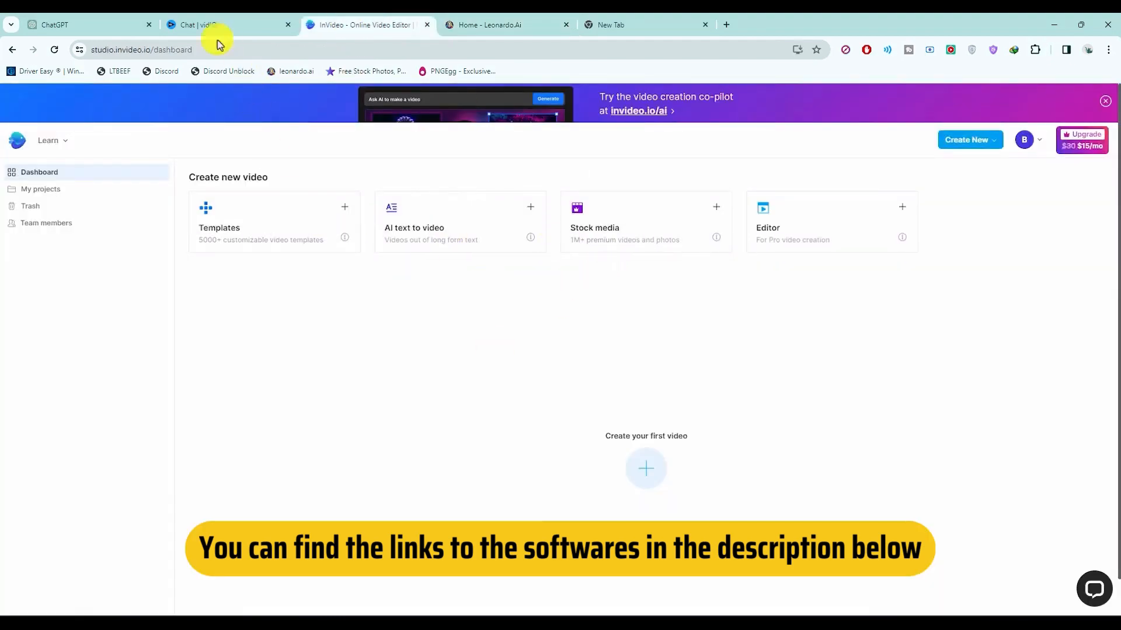
click(201, 25)
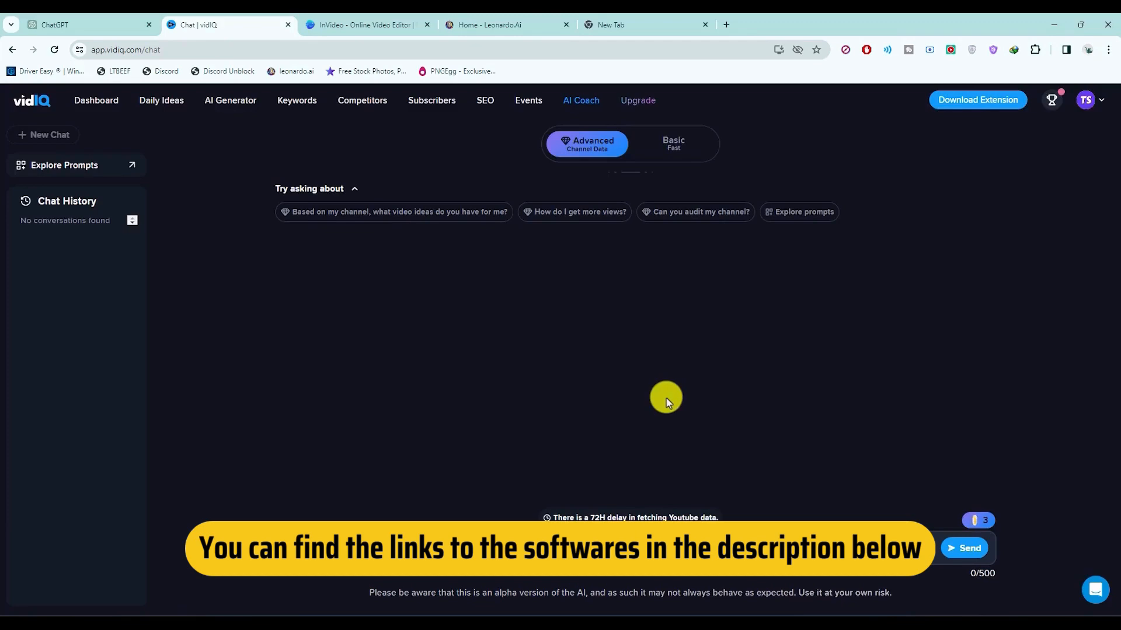
click(94, 23)
click(280, 22)
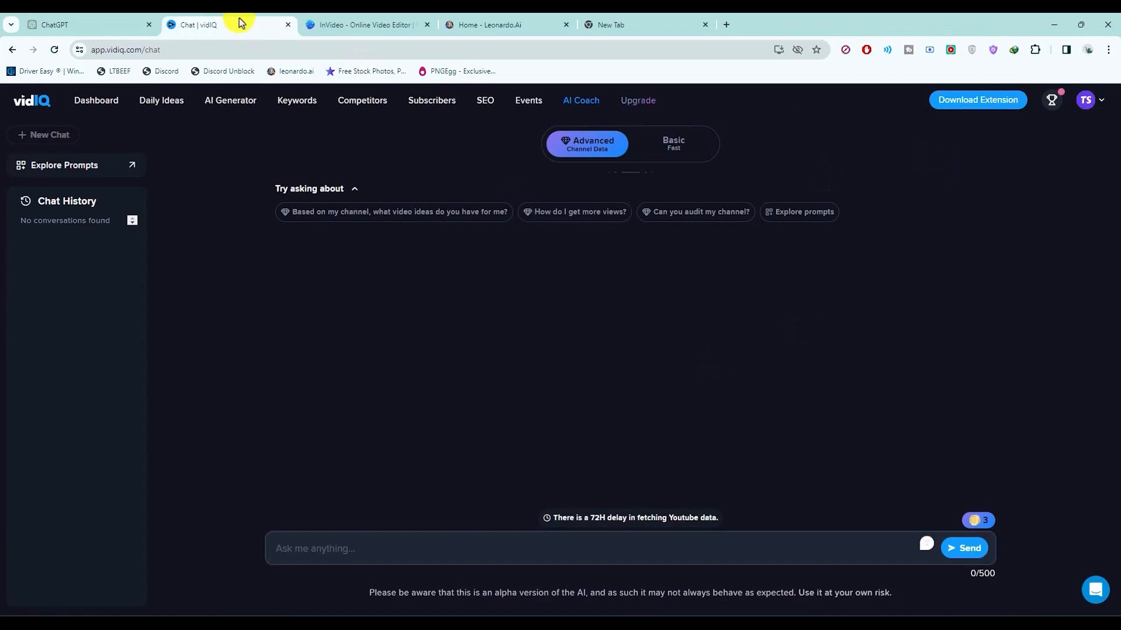
Step: Place the vidIQ page ahead of ChatGPT and ask its AI Coach: "Give me the 5 best titles for weight loss diet."
drag(239, 22, 99, 25)
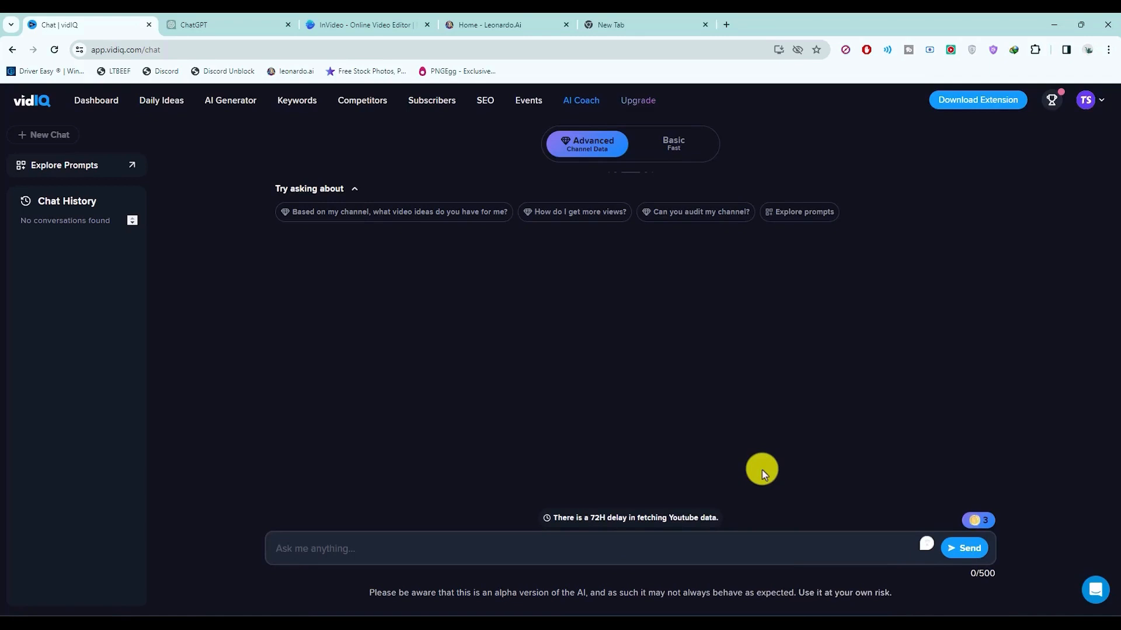
text(Give me the 5 best titles for weight loss diet.)
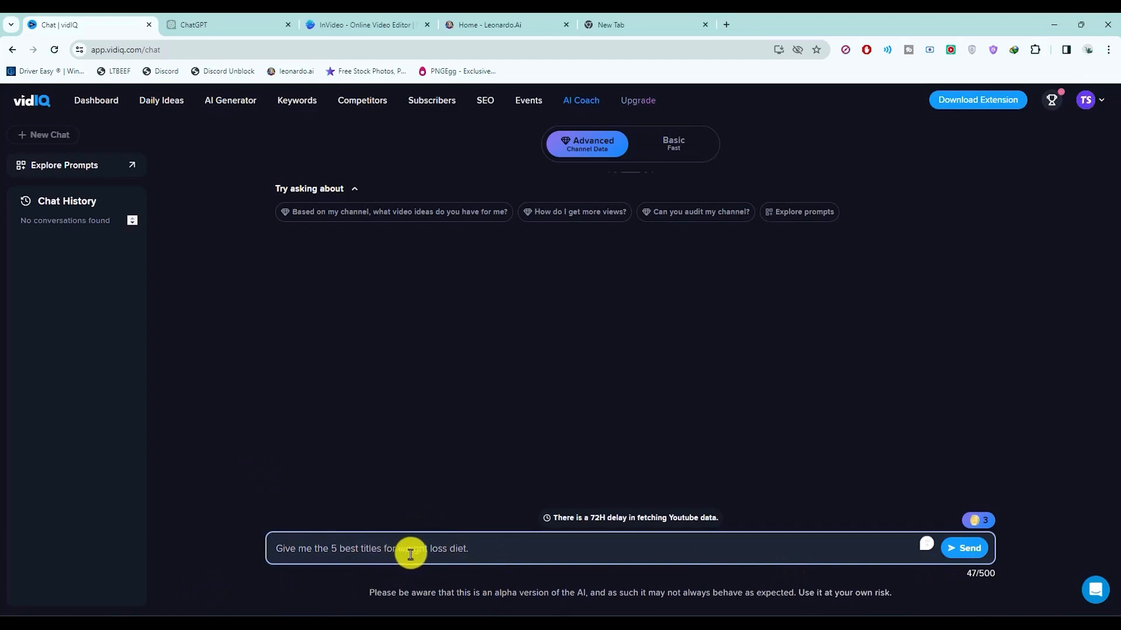
click(964, 552)
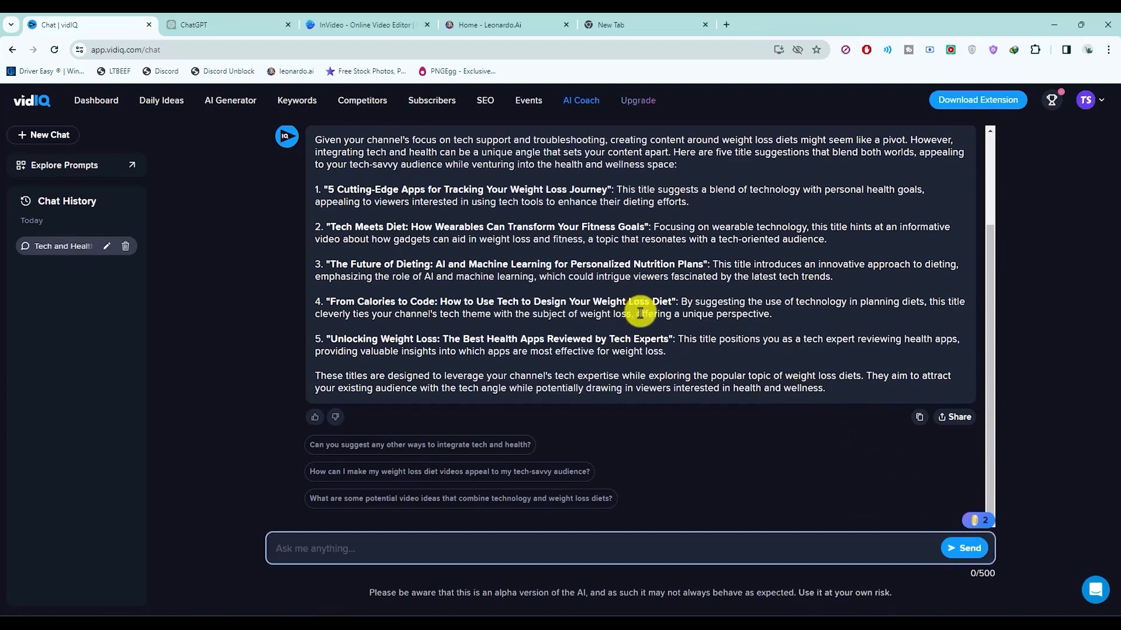
Step: Switch to ChatGPT and examine the initial prompt for the weight loss diet YouTube script and the numbered points of its first answer
click(218, 19)
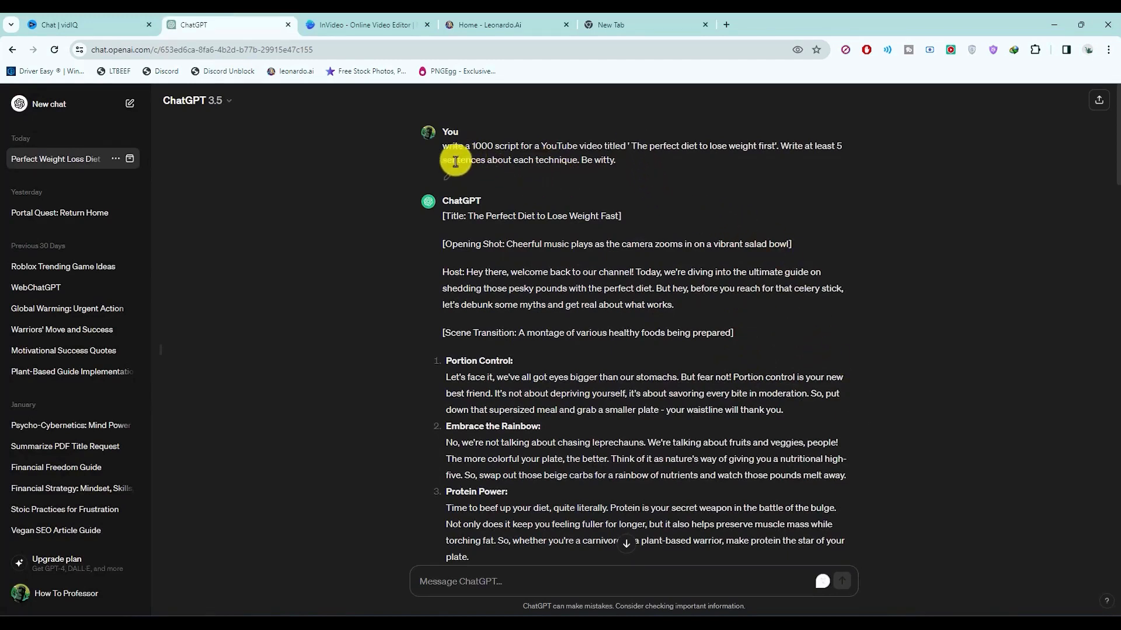
drag(442, 146, 496, 148)
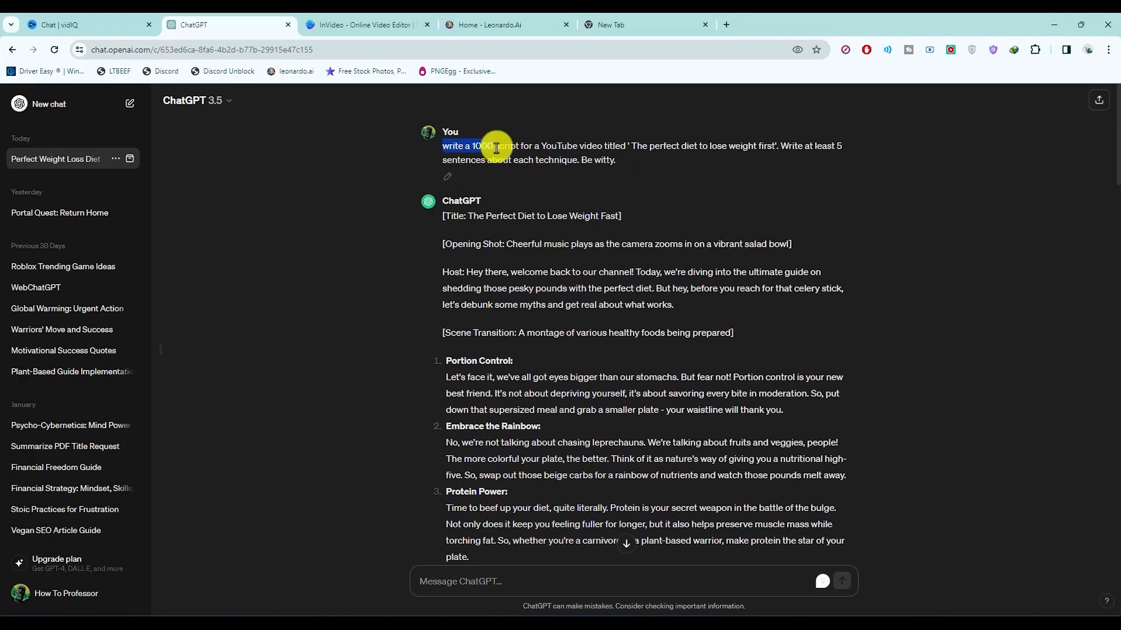
drag(630, 147, 784, 158)
click(787, 146)
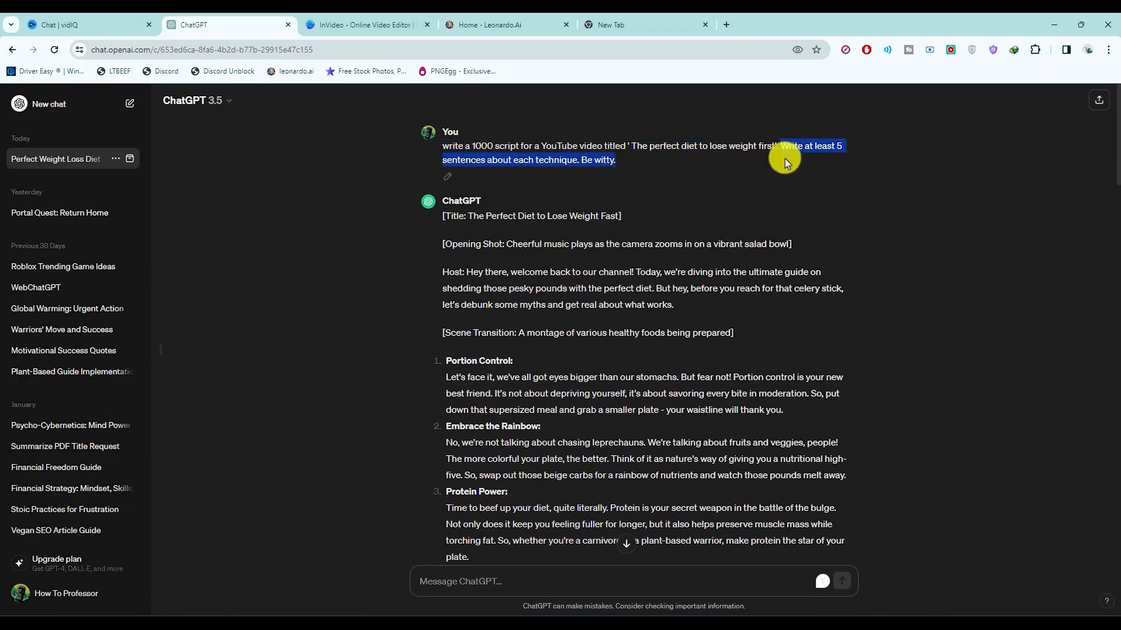
click(841, 171)
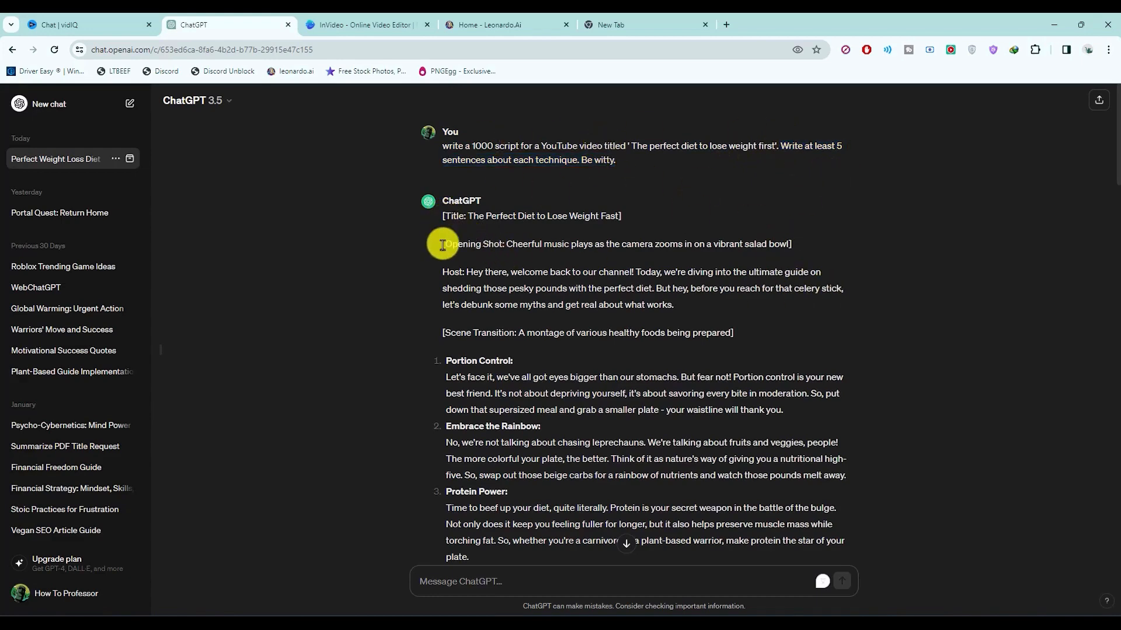
scroll(443, 244, down, 1)
scroll(508, 286, up, 1)
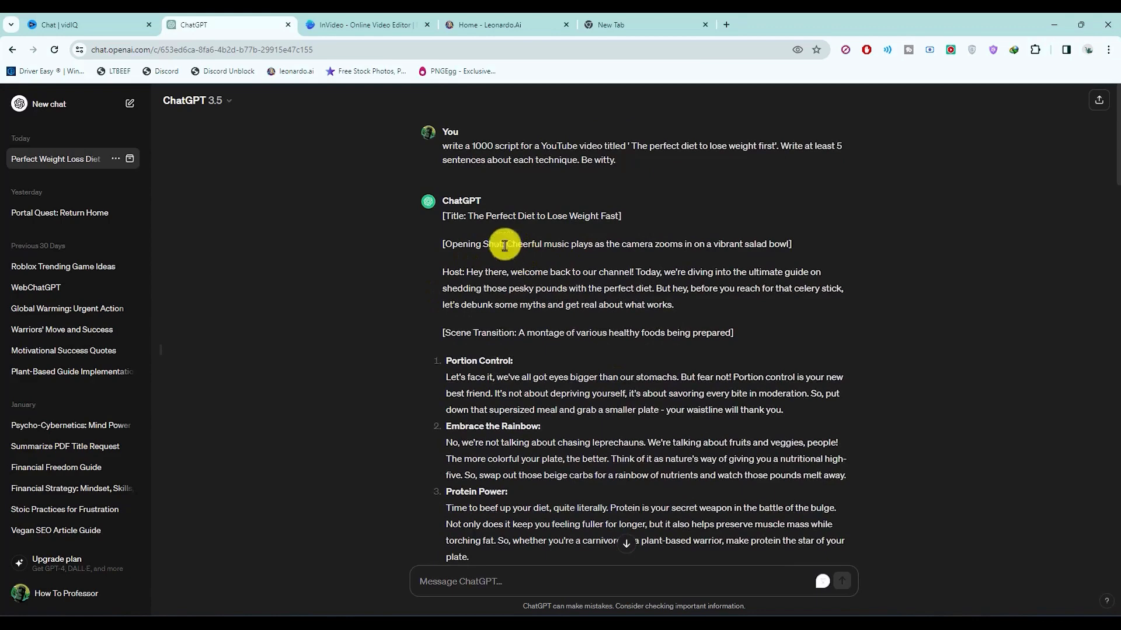
scroll(466, 250, down, 2)
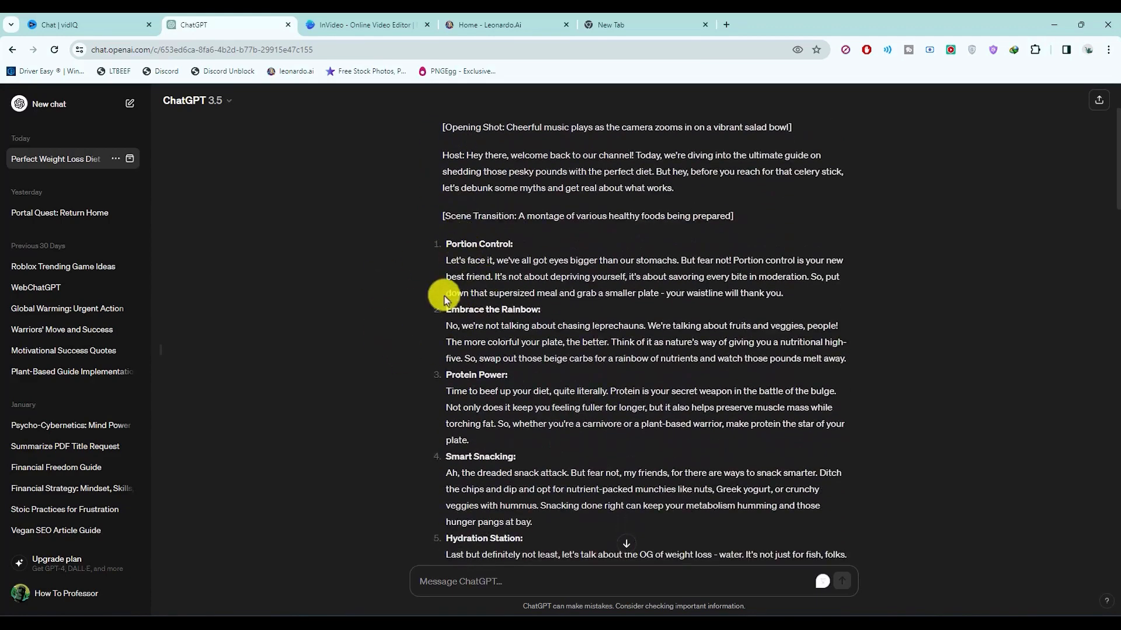
drag(432, 256, 590, 311)
click(575, 310)
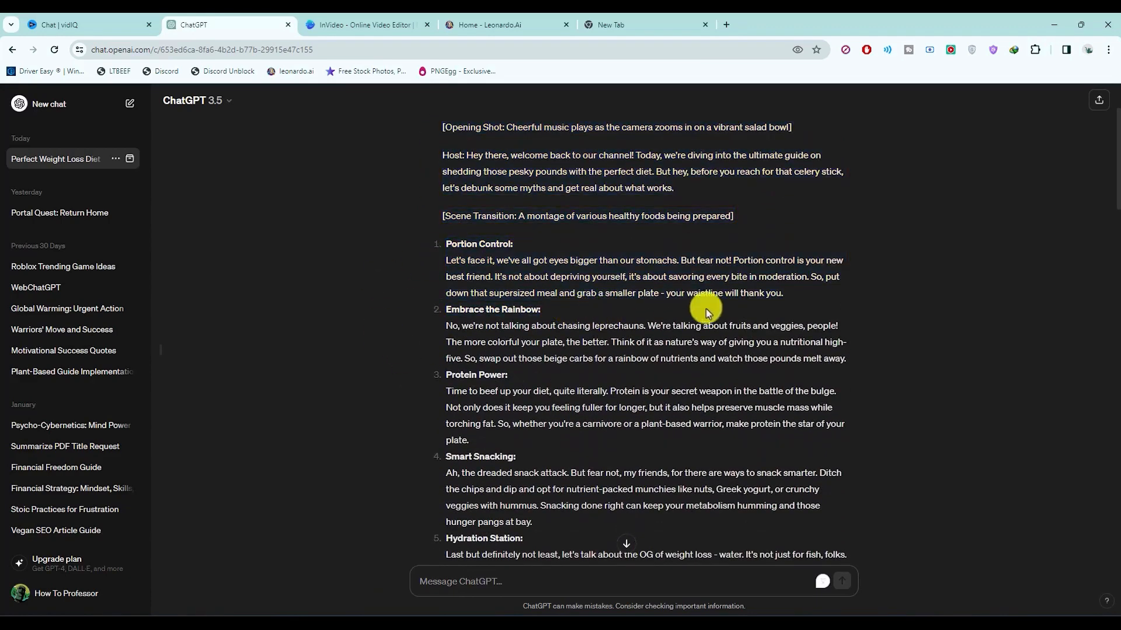
drag(788, 296, 415, 258)
click(460, 293)
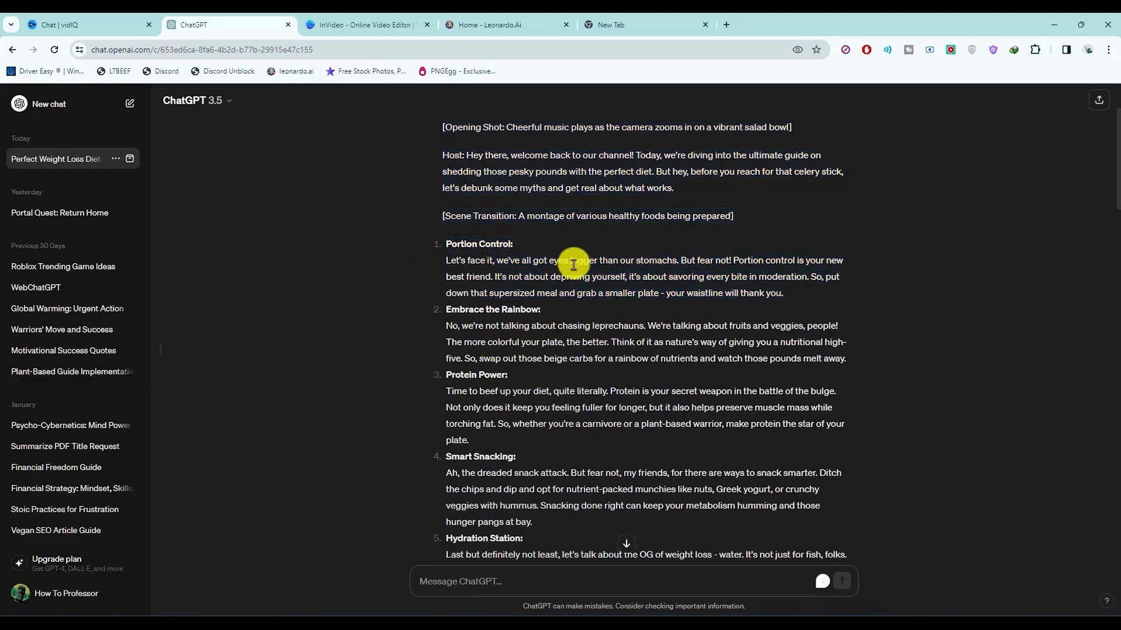
Step: Examine the follow-up prompts asking to expand the points and give more detailed explanation, along with the revised scripts
scroll(528, 310, down, 6)
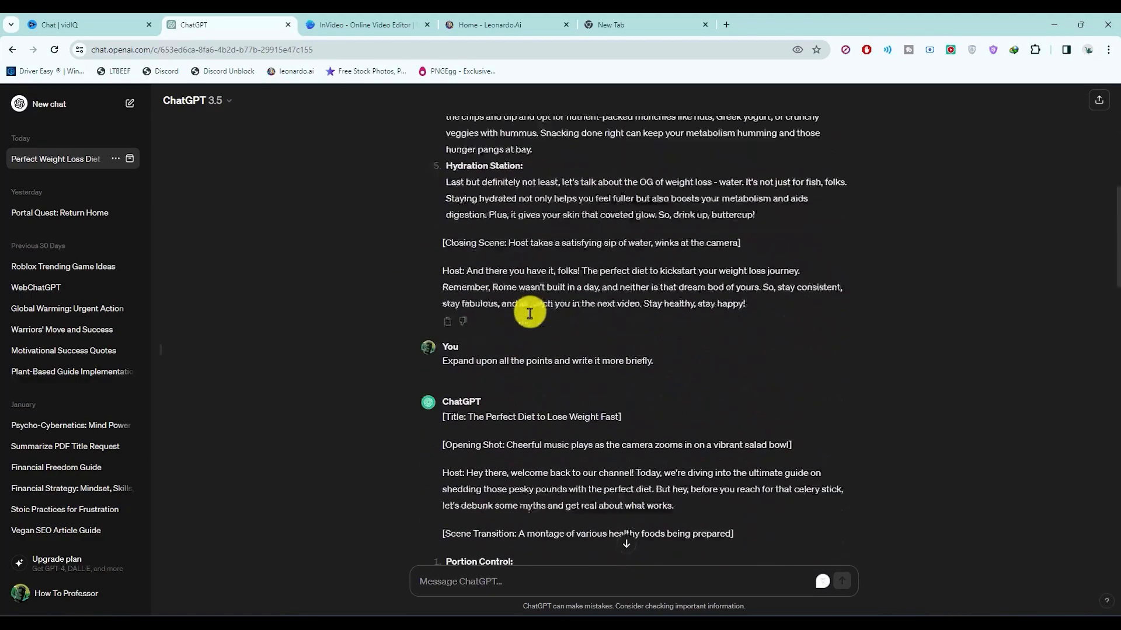
scroll(437, 350, up, 1)
drag(440, 380, 726, 401)
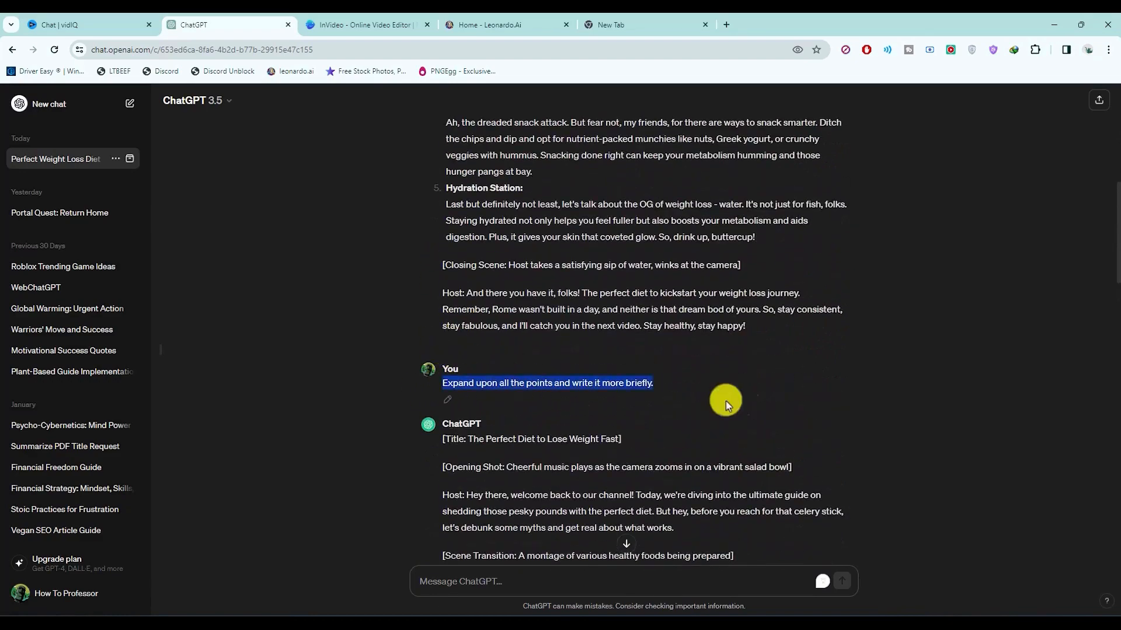
scroll(758, 383, down, 5)
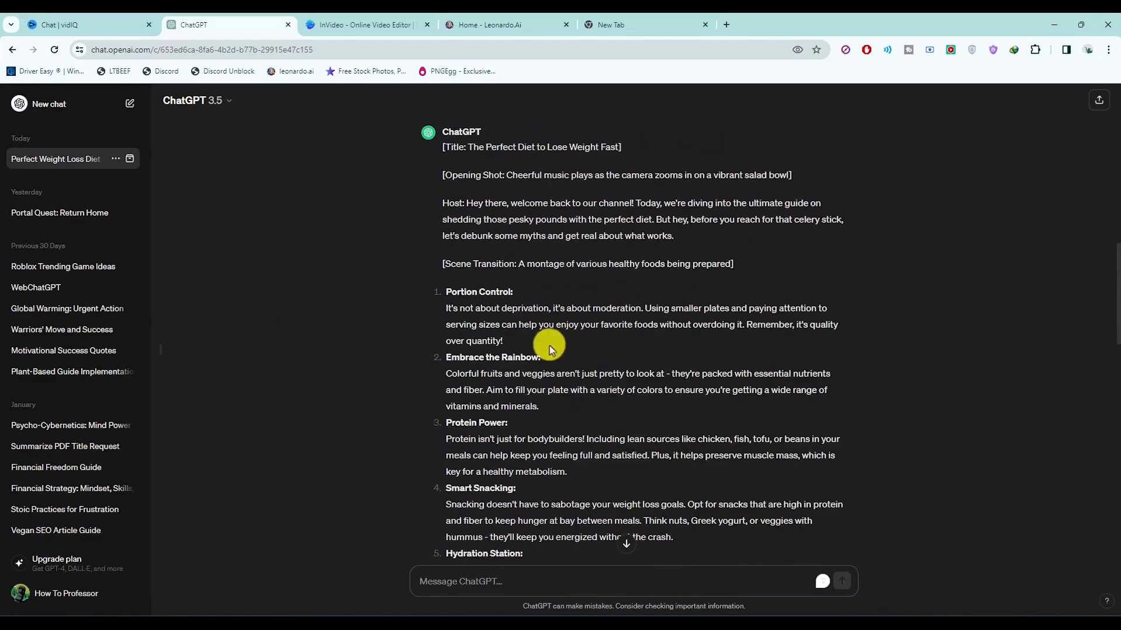
scroll(525, 396, up, 5)
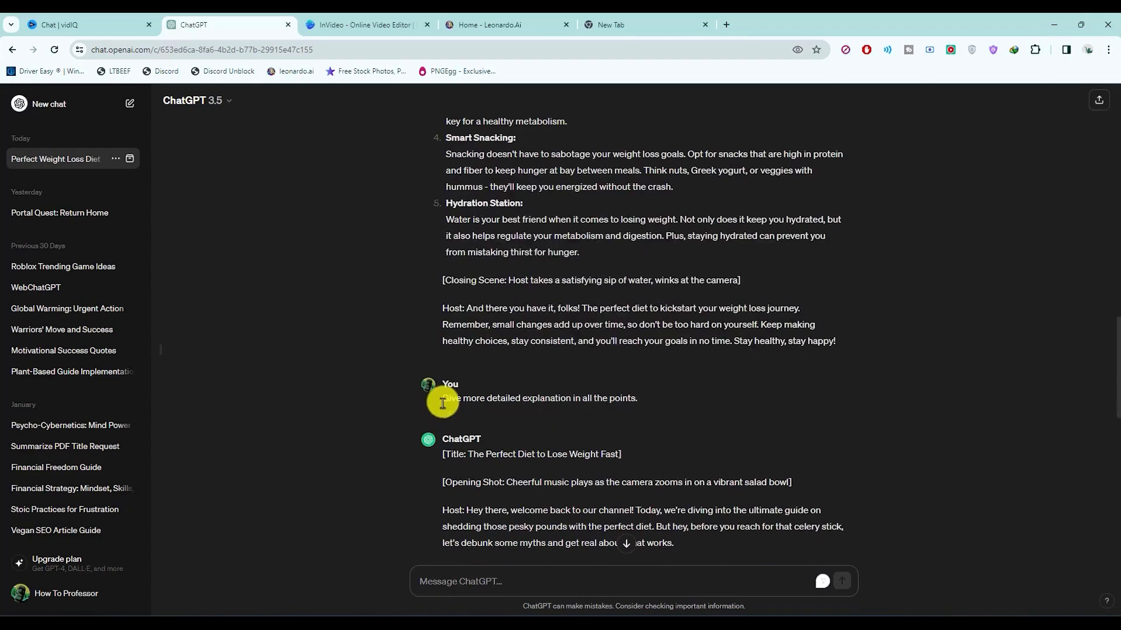
drag(442, 402, 646, 405)
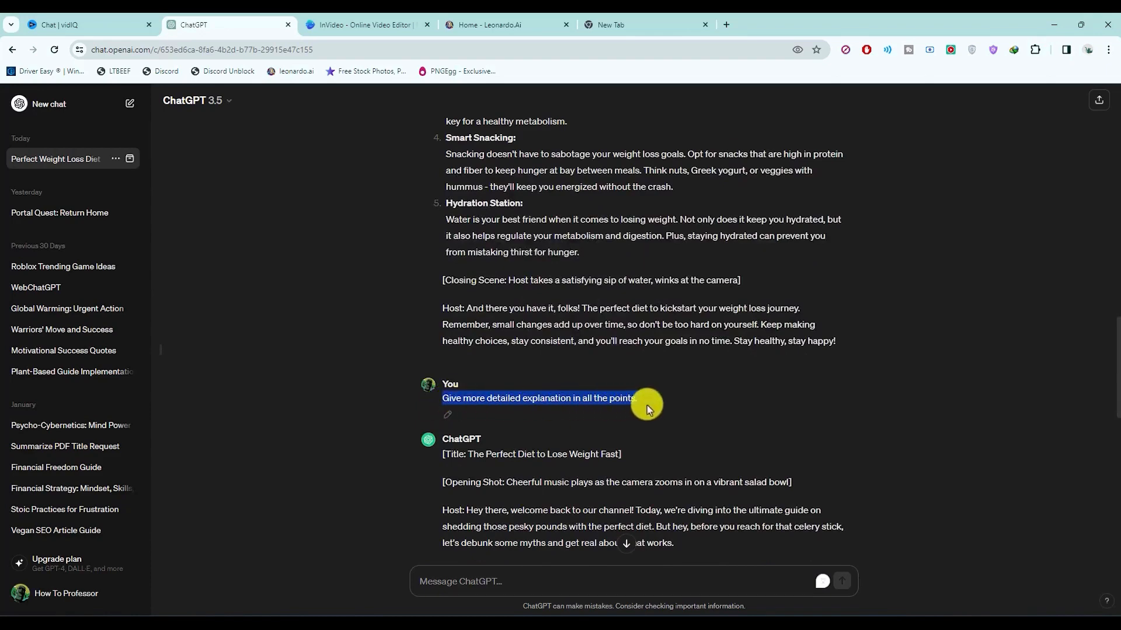
scroll(656, 399, down, 3)
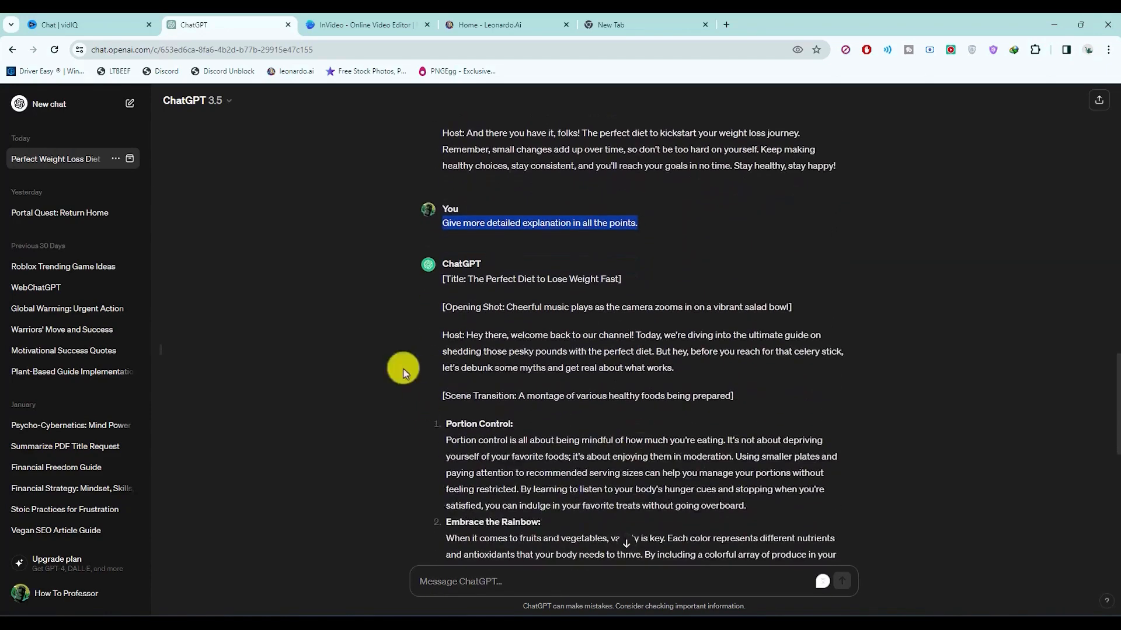
scroll(656, 519, down, 2)
scroll(710, 456, down, 6)
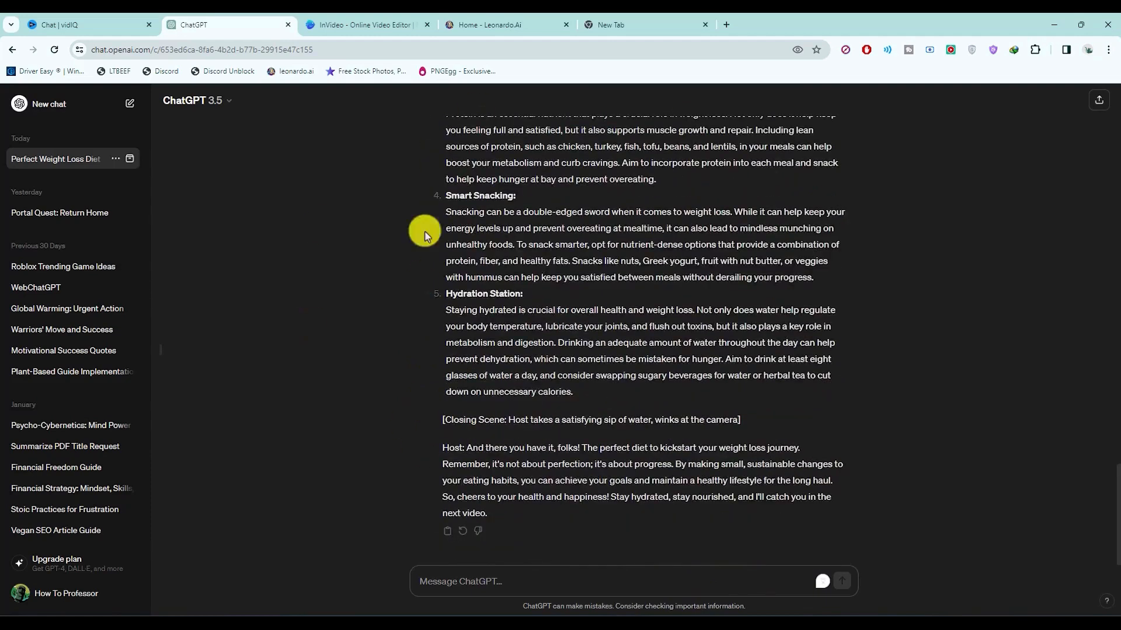
drag(436, 449, 520, 510)
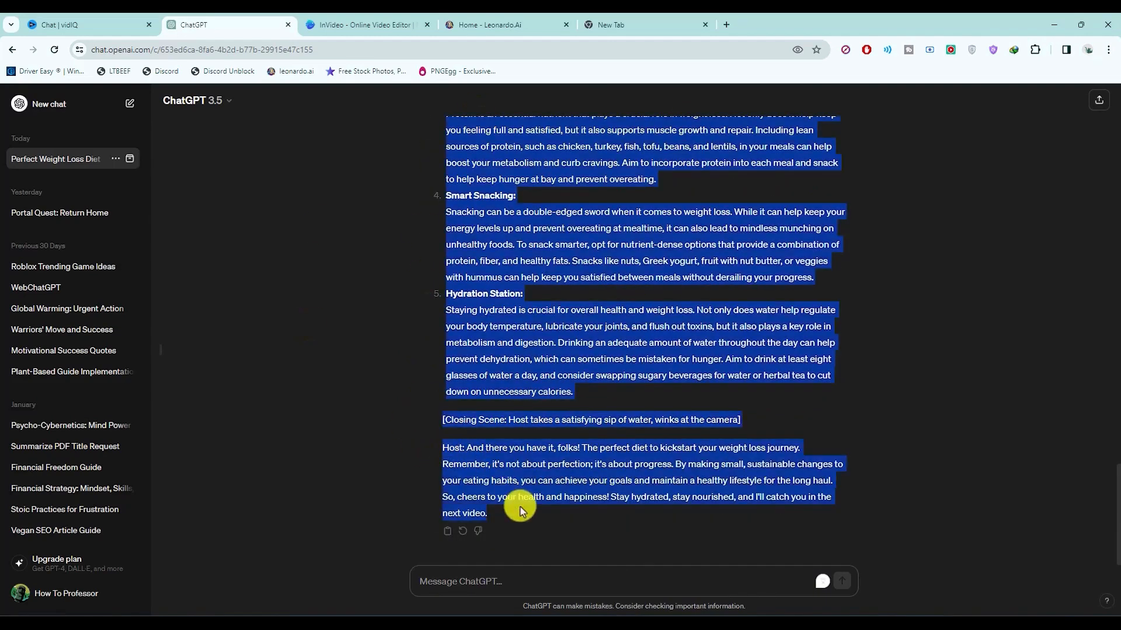
click(550, 474)
scroll(683, 358, up, 2)
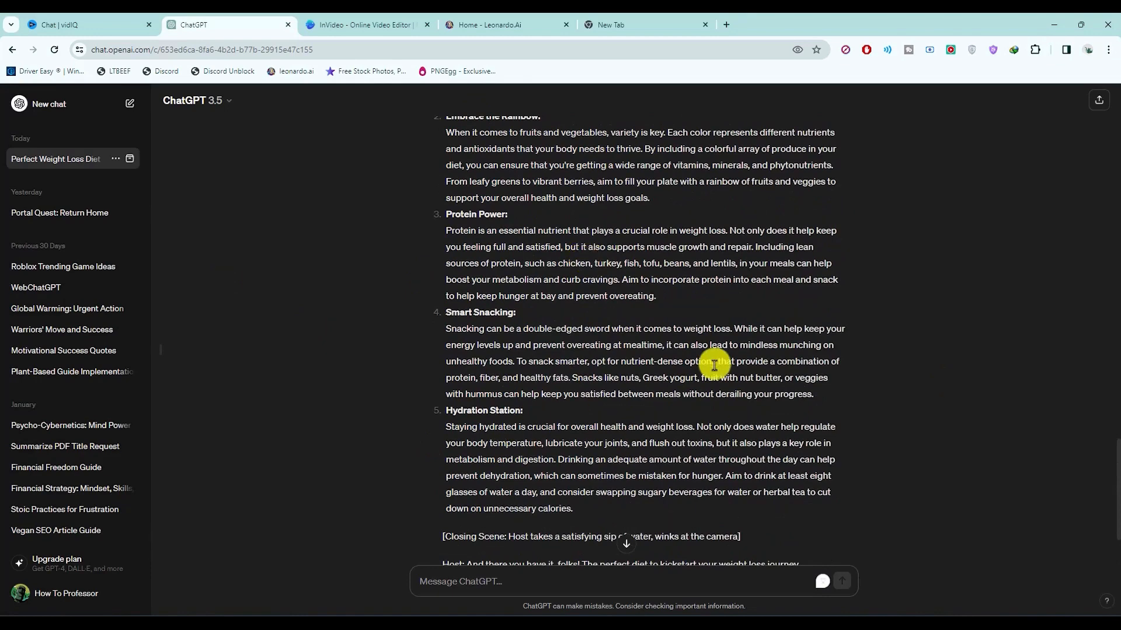
Step: Switch to InVideo, open the AI text to video workflow and turn off the video-download overlays on the template previews
key(ctrl+Tab)
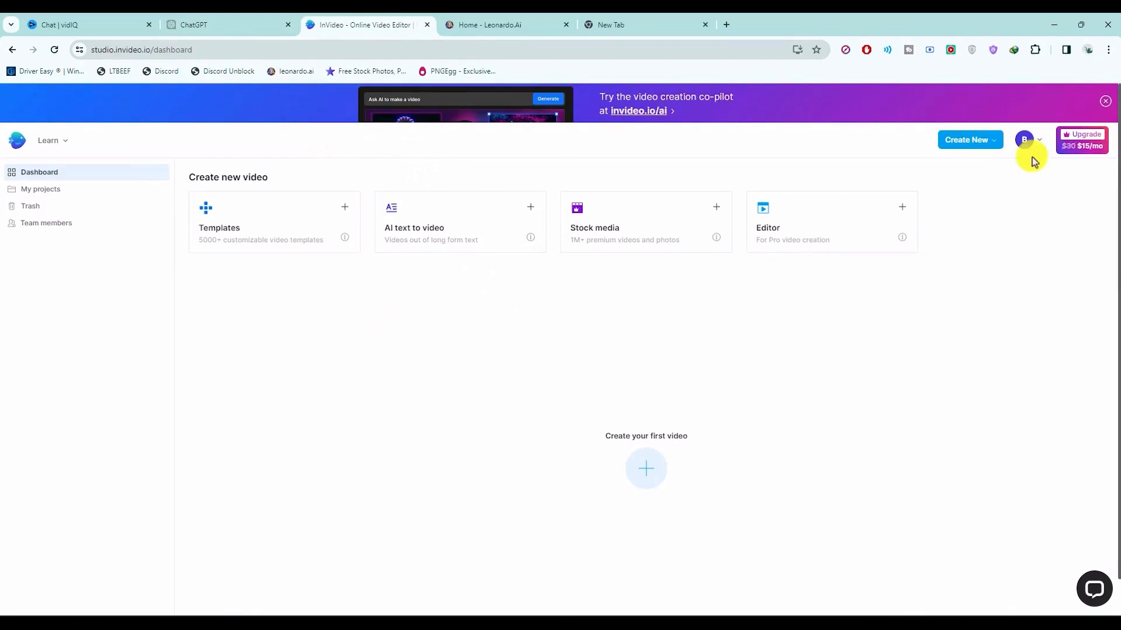
click(1105, 103)
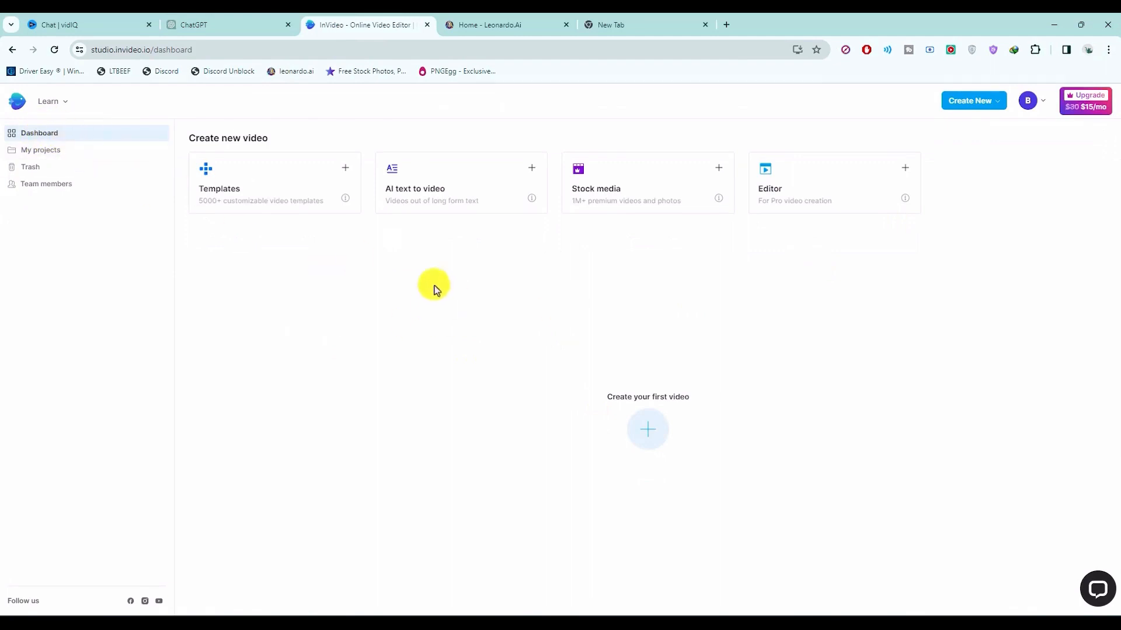
click(425, 207)
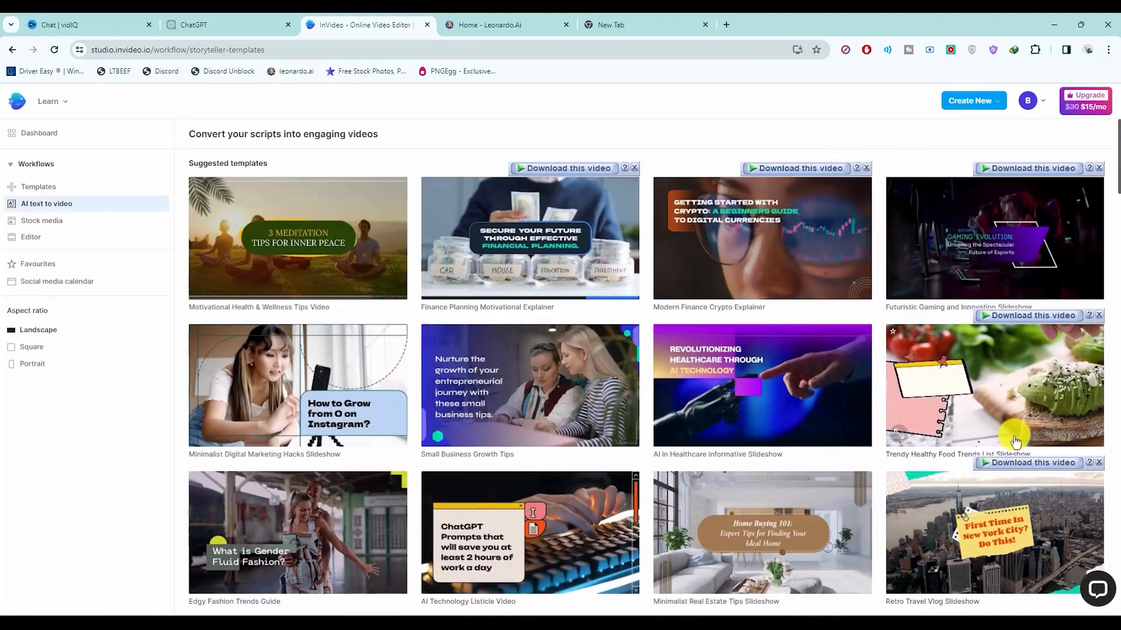
scroll(848, 464, down, 2)
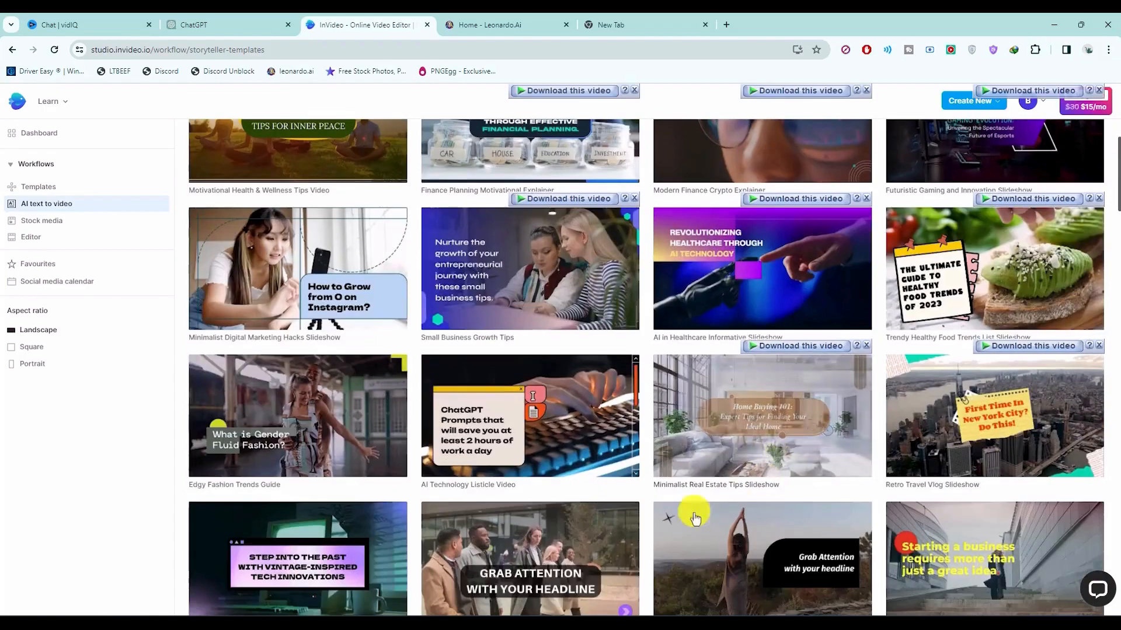
click(1013, 51)
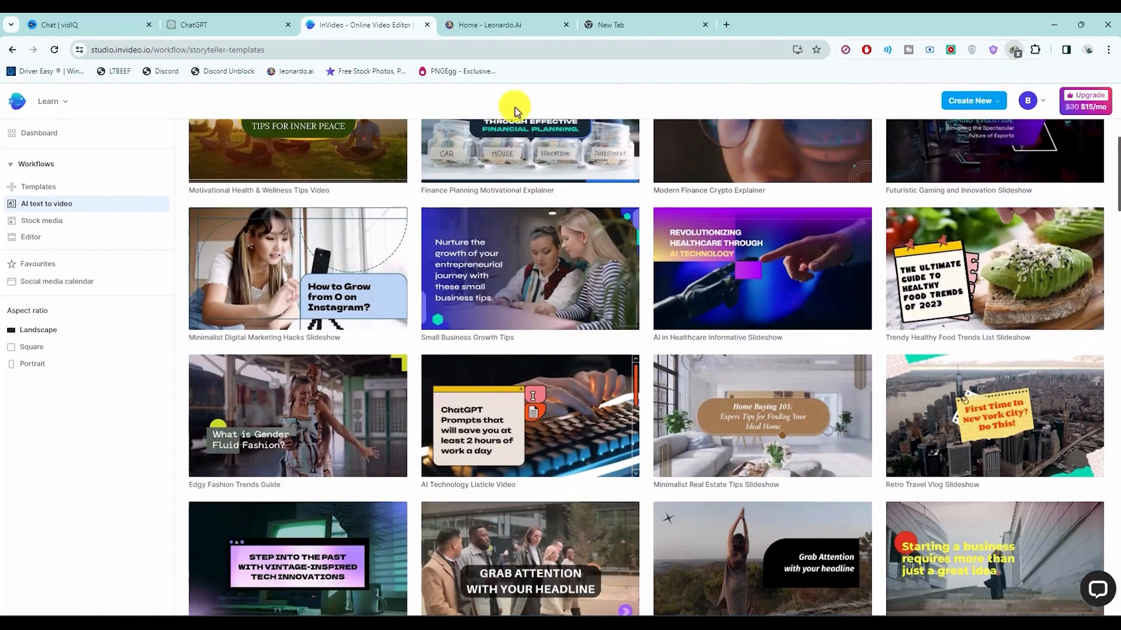
Step: Browse the suggested script-to-video templates, including the health, fitness and weight loss designs
scroll(500, 367, down, 3)
scroll(663, 455, up, 5)
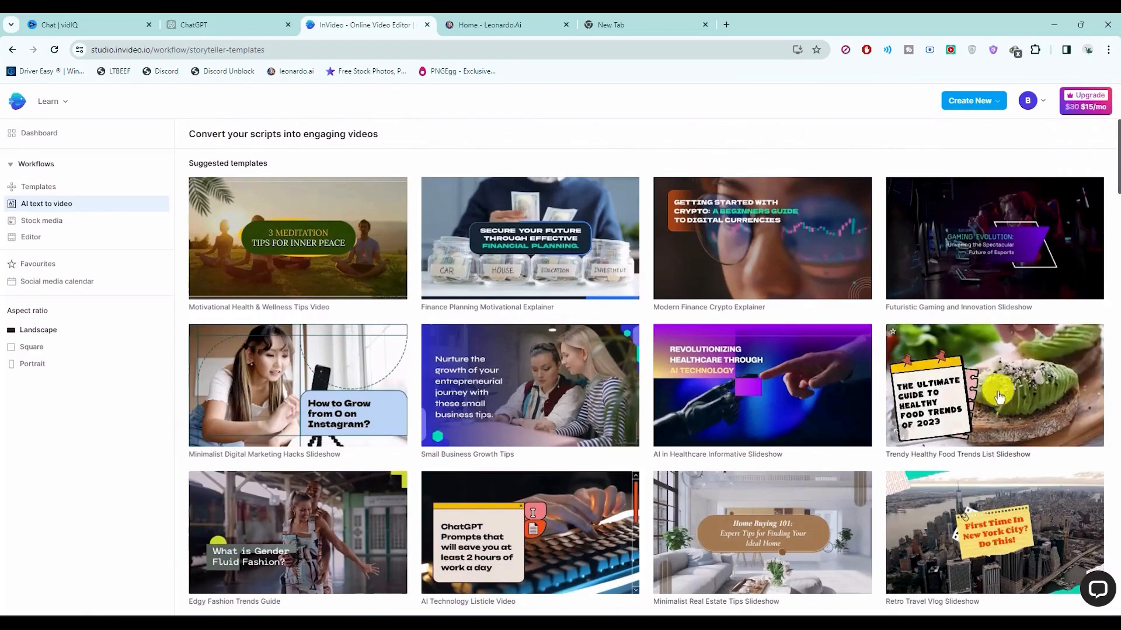
scroll(997, 391, down, 2)
scroll(427, 328, down, 10)
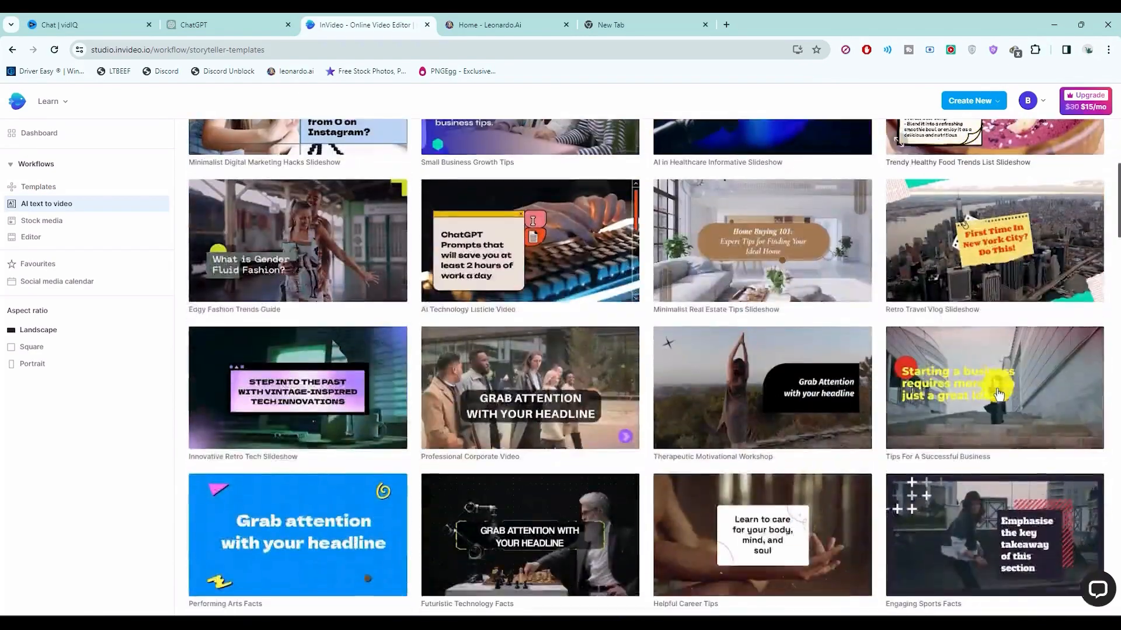
scroll(426, 328, down, 1)
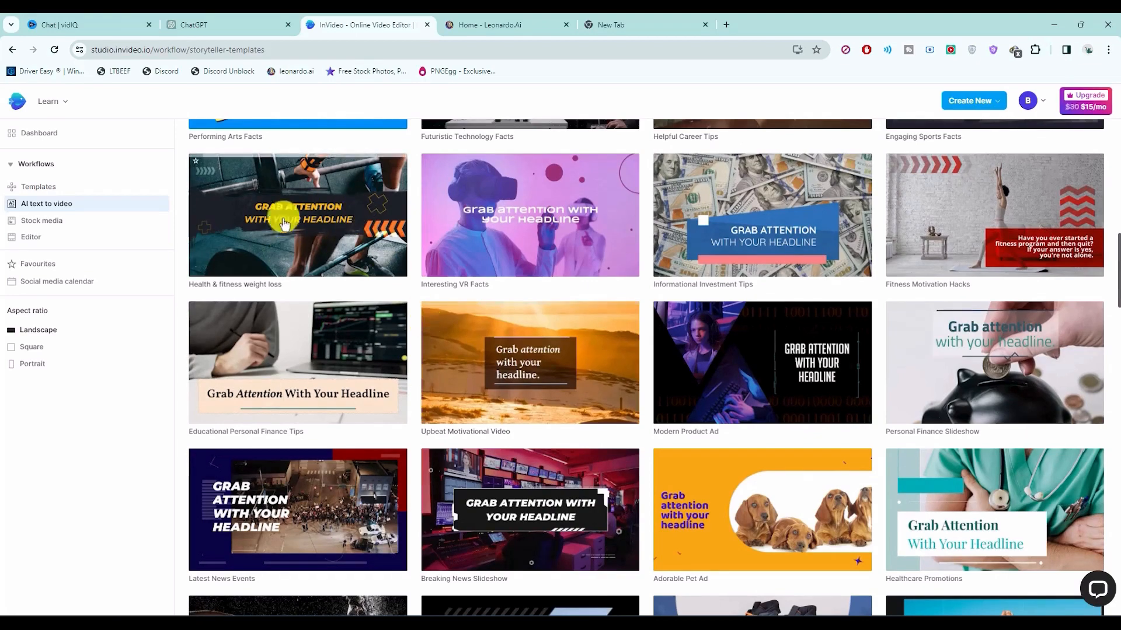
scroll(300, 245, up, 3)
scroll(278, 307, down, 2)
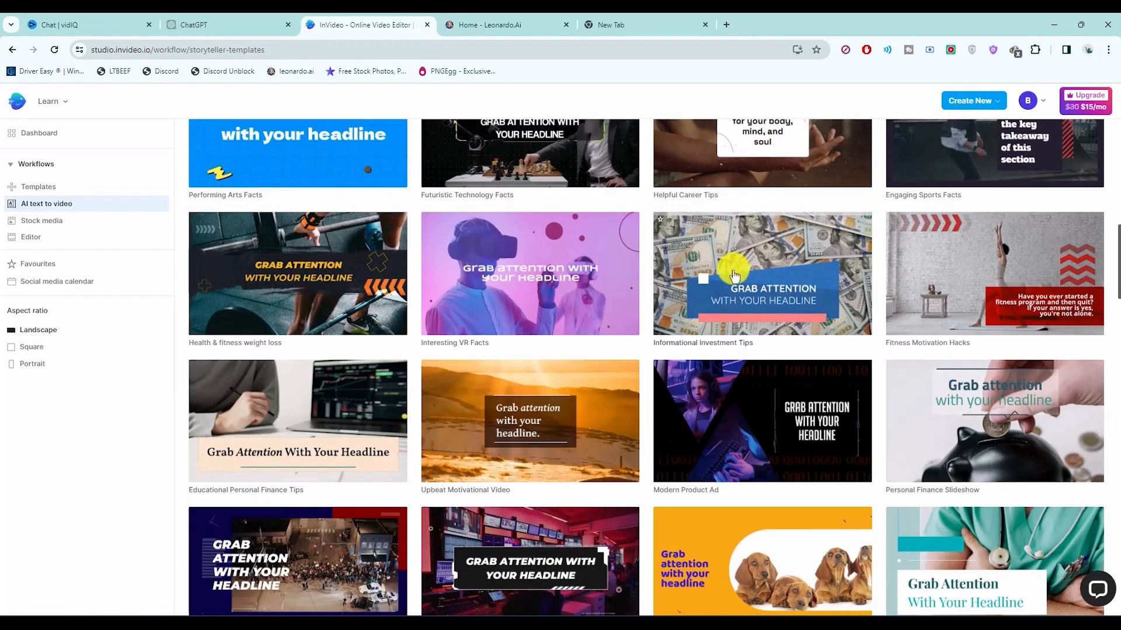
scroll(762, 250, up, 10)
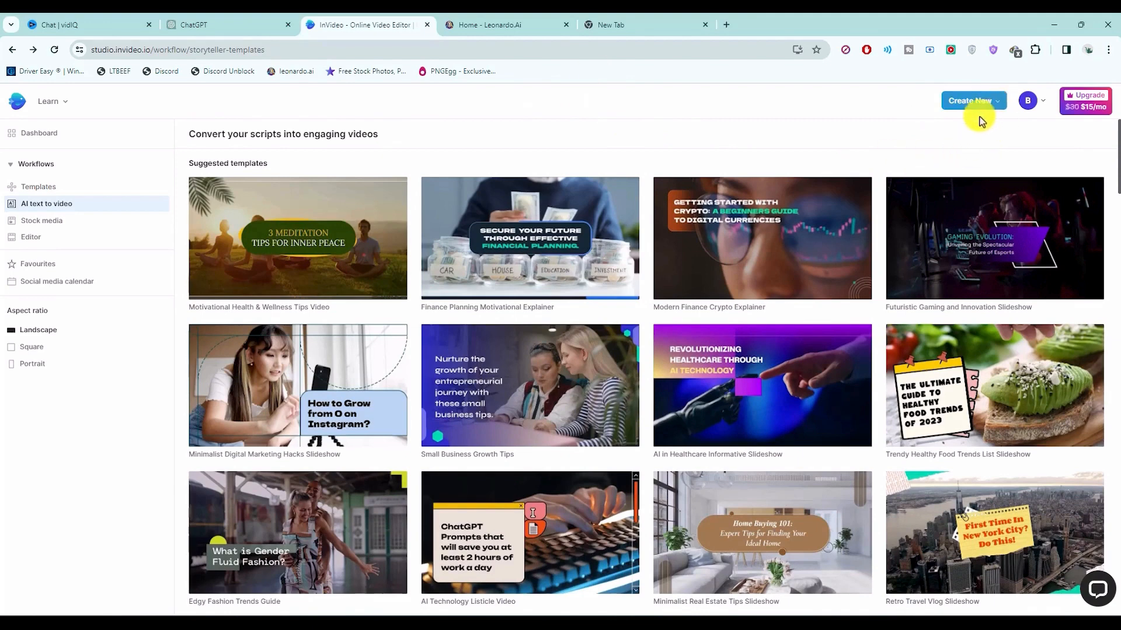
Step: Open the Trendy Healthy Food Trends List Slideshow template and use it in Landscape (16:9) format
click(959, 100)
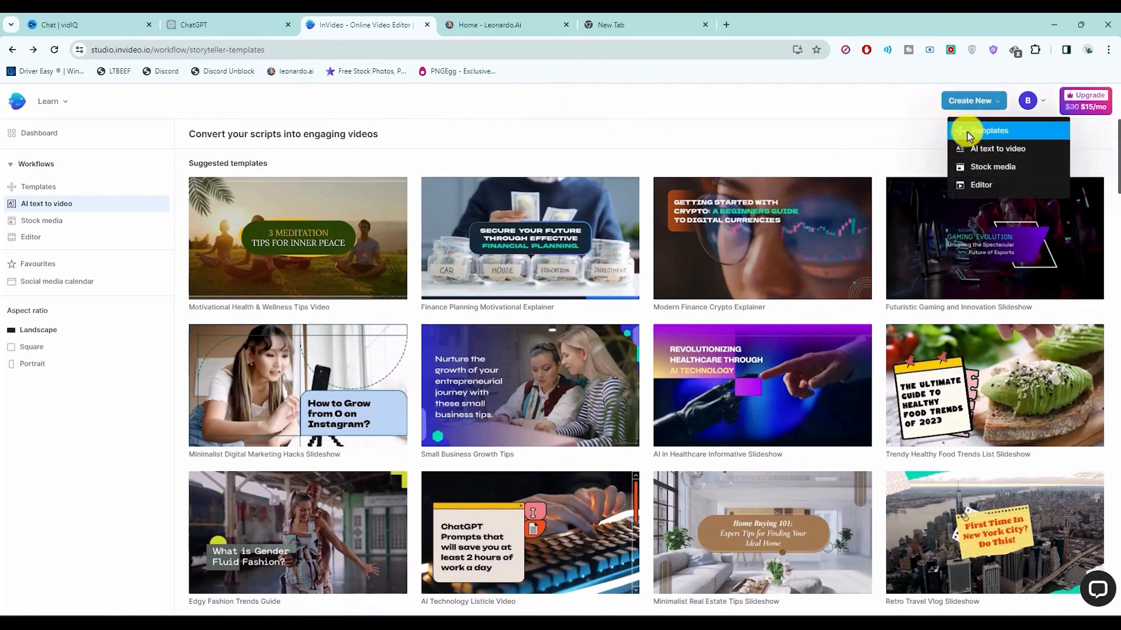
click(829, 154)
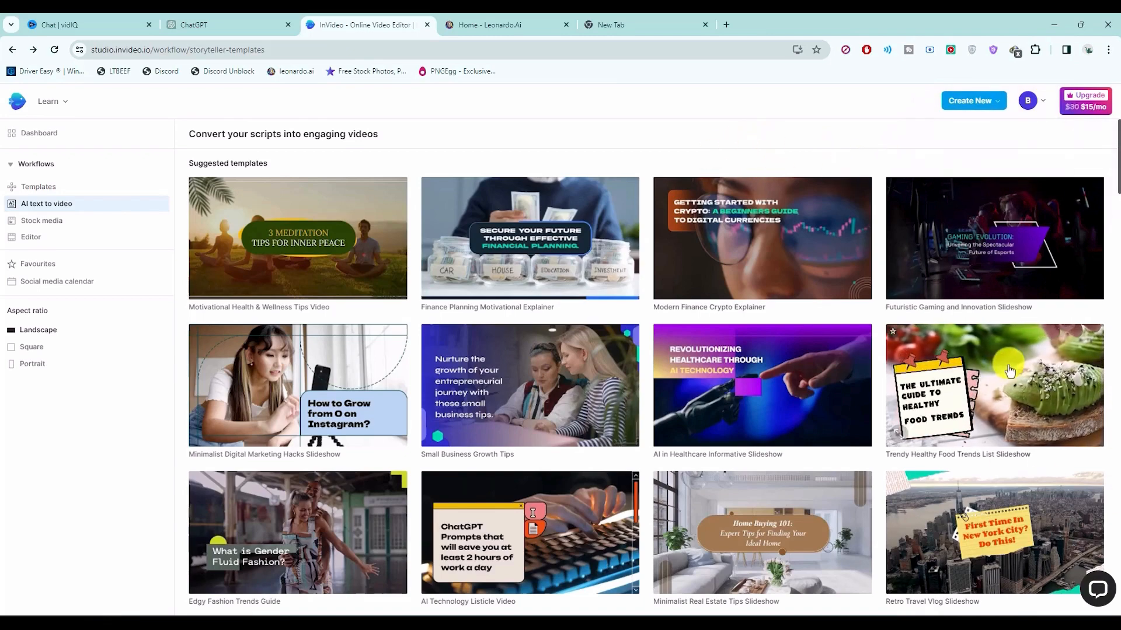
click(968, 373)
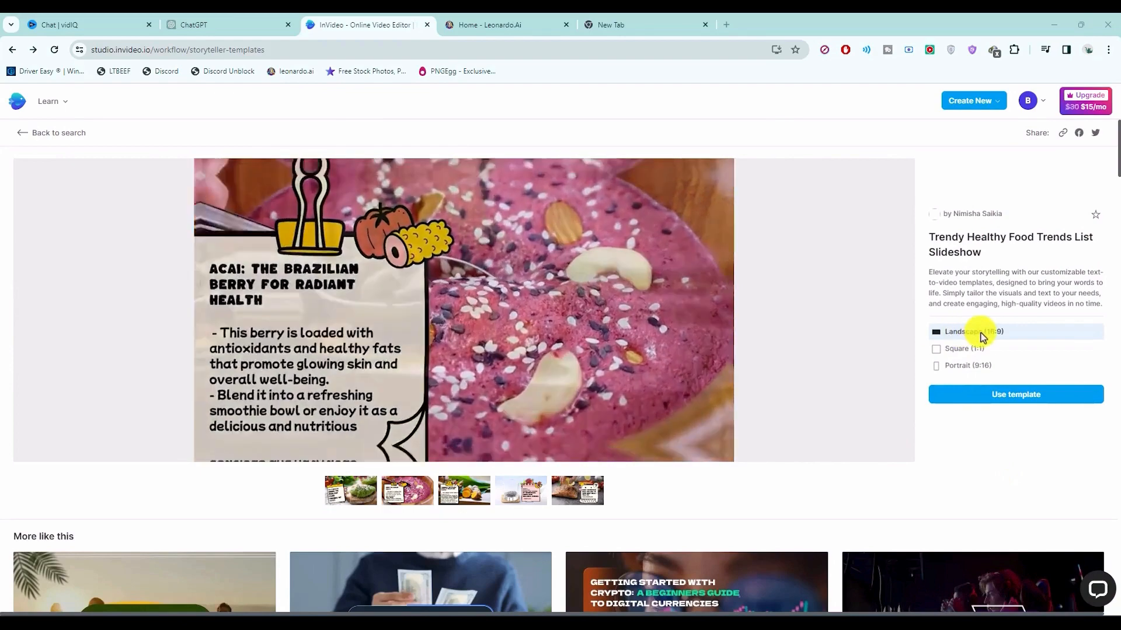
click(1013, 397)
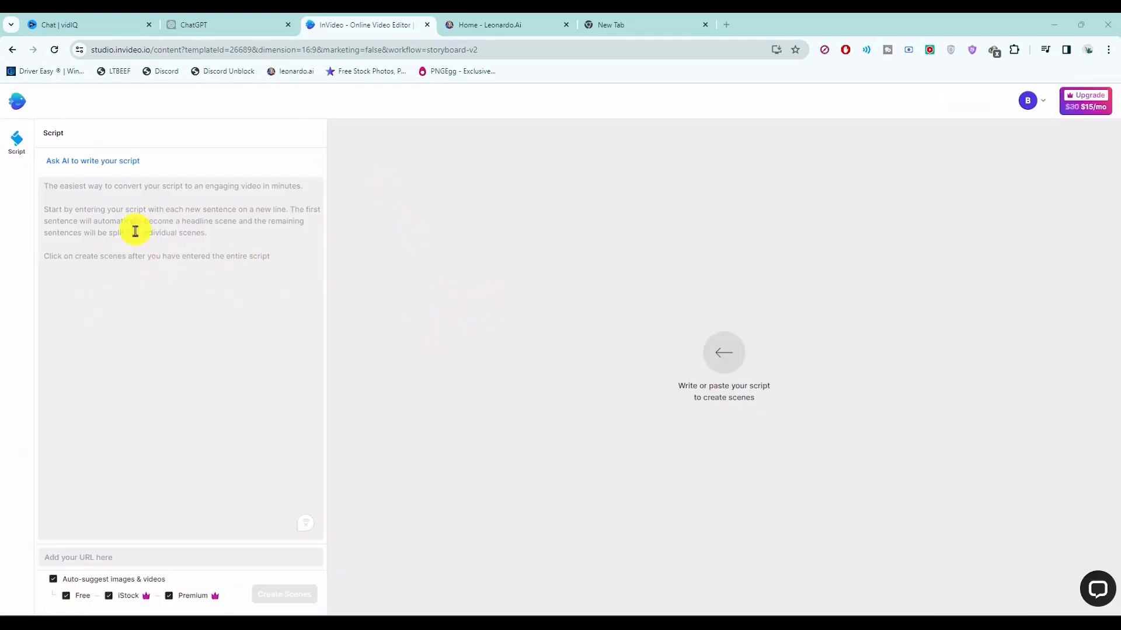
Step: Paste the copied weight loss diet script into the project's script field and check it through to the Hydration Station section
key(ctrl+v)
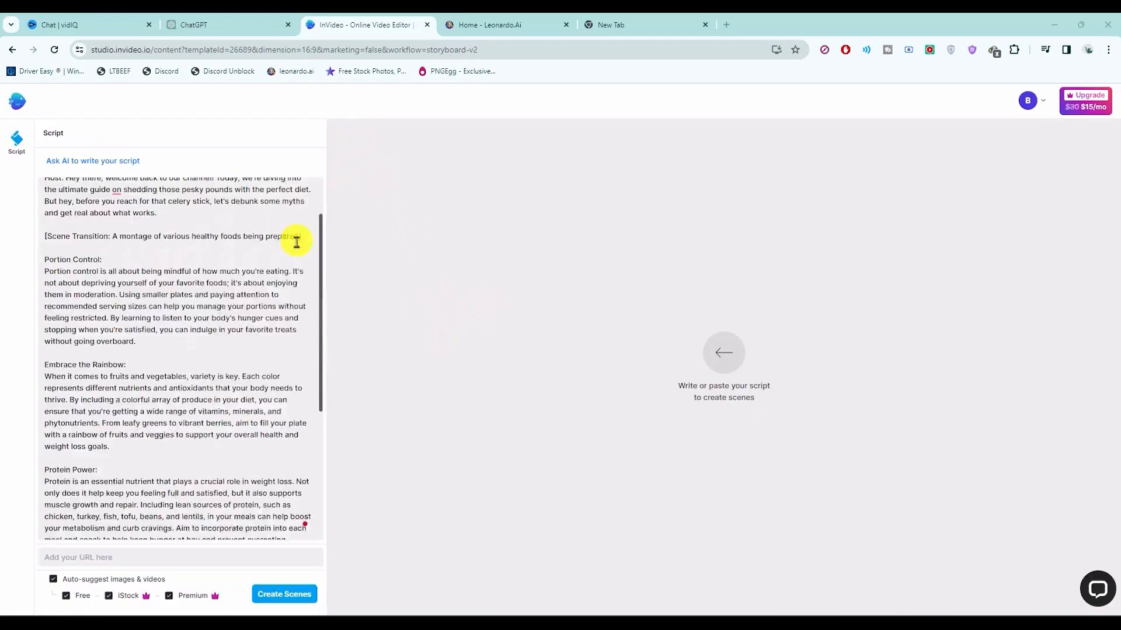
scroll(221, 307, up, 1)
scroll(220, 308, down, 5)
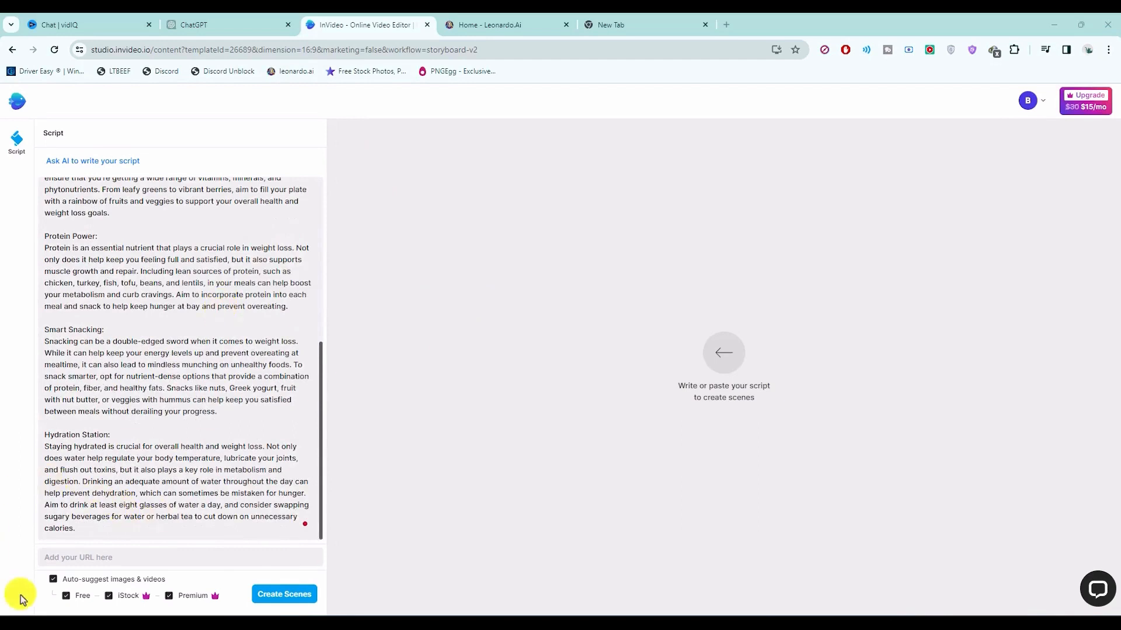
Step: Try limiting the auto-suggested images and videos to Free by disabling iStock and Premium, and enable both sources again
click(53, 581)
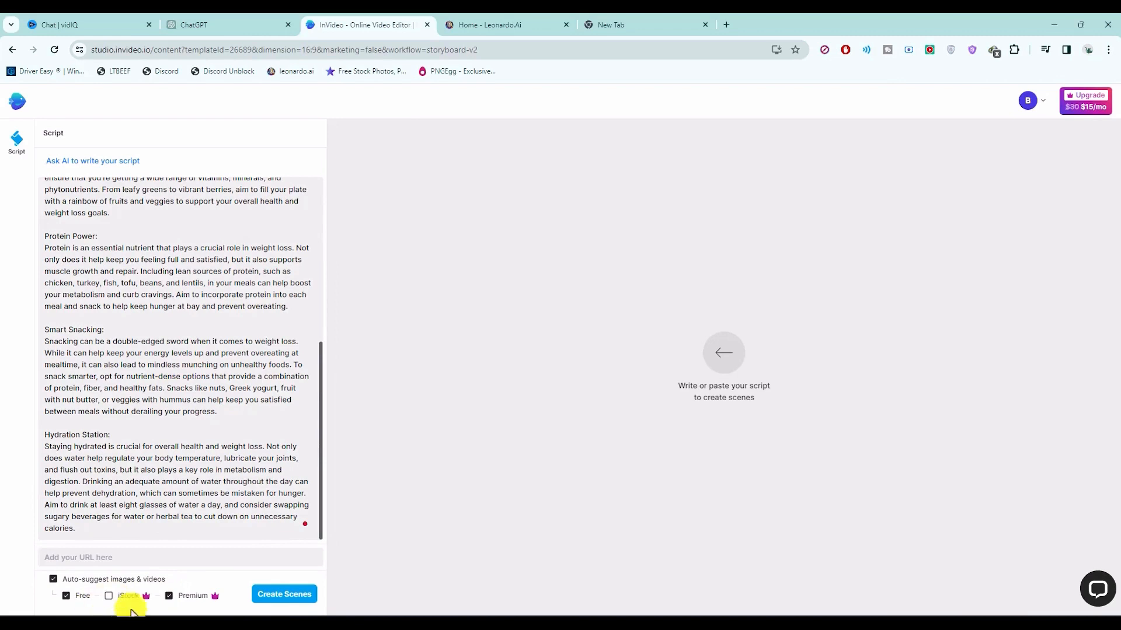
click(170, 598)
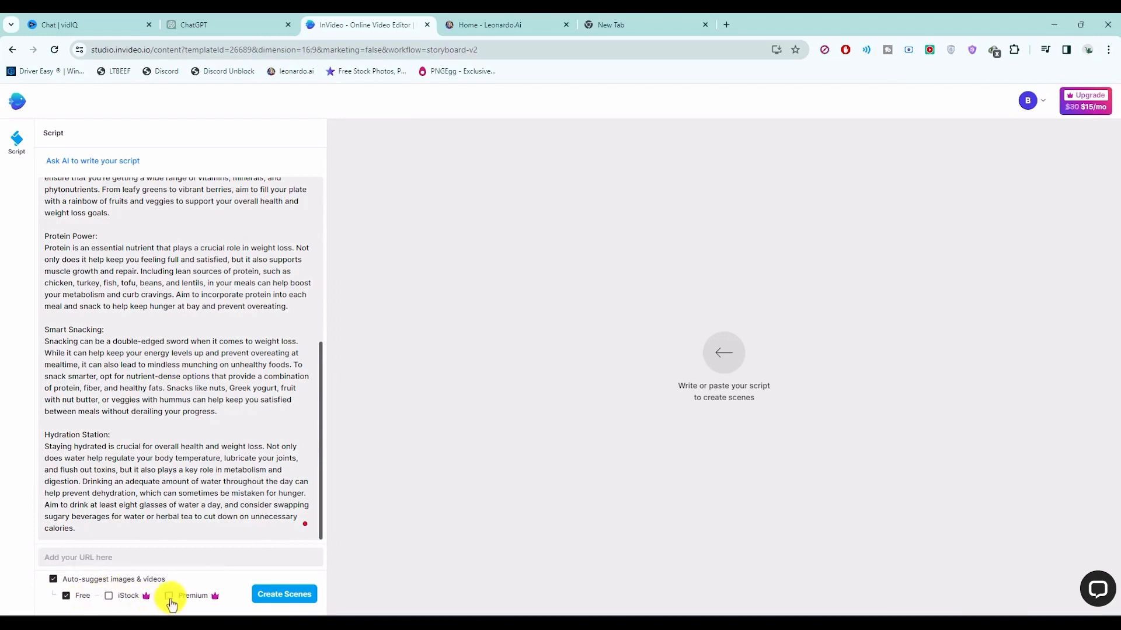
click(67, 596)
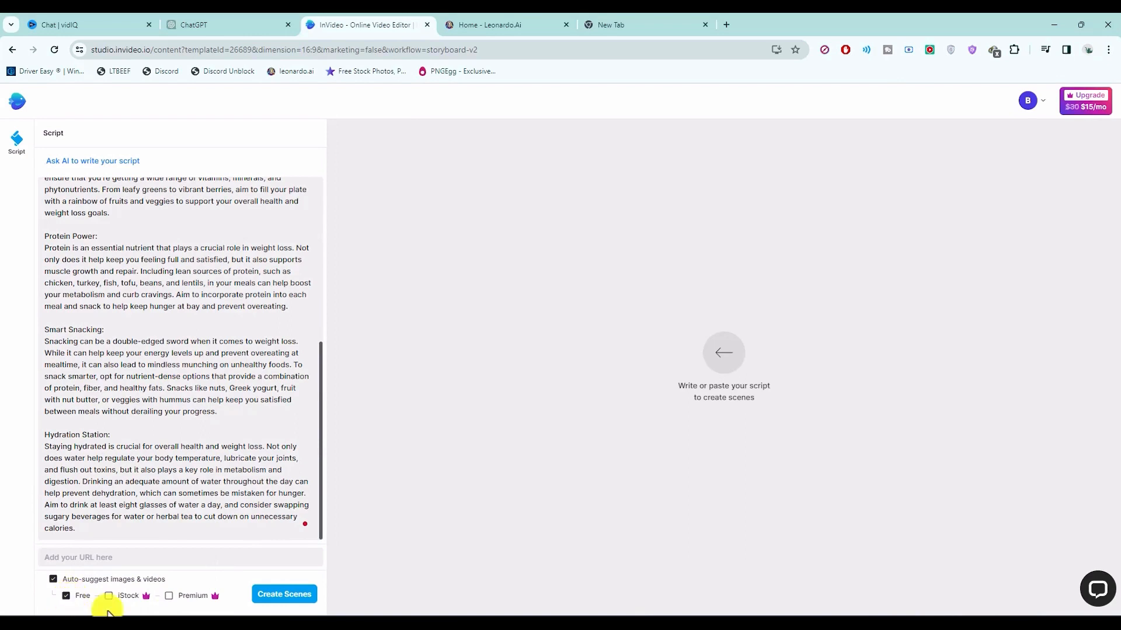
click(108, 598)
click(169, 596)
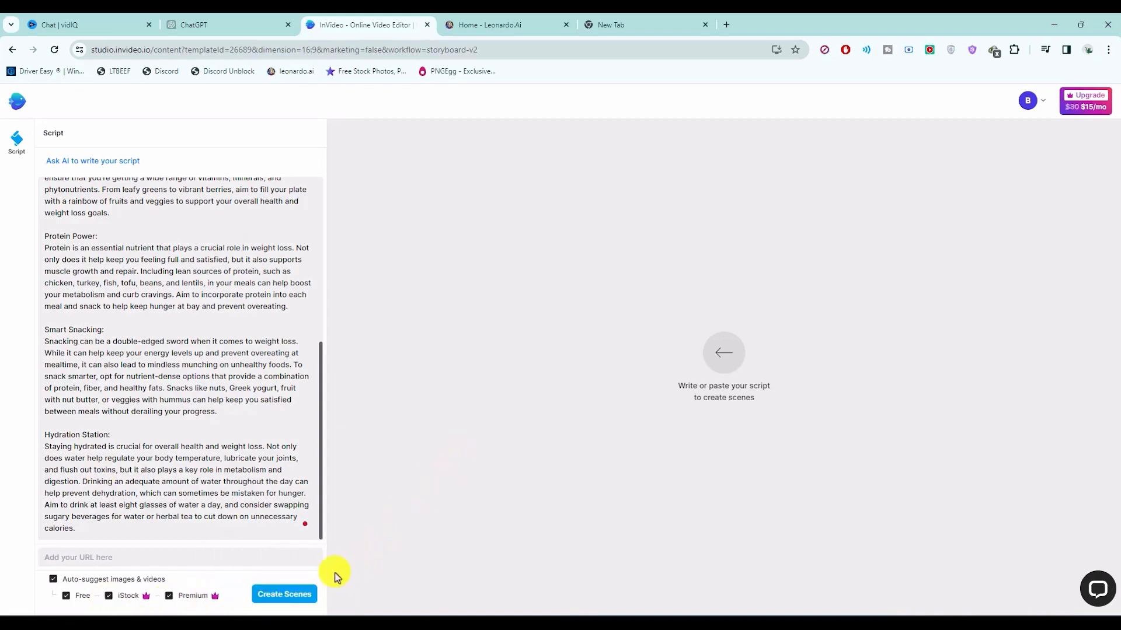
Step: Create the video scenes from the pasted script with auto-suggested media
click(292, 594)
click(652, 383)
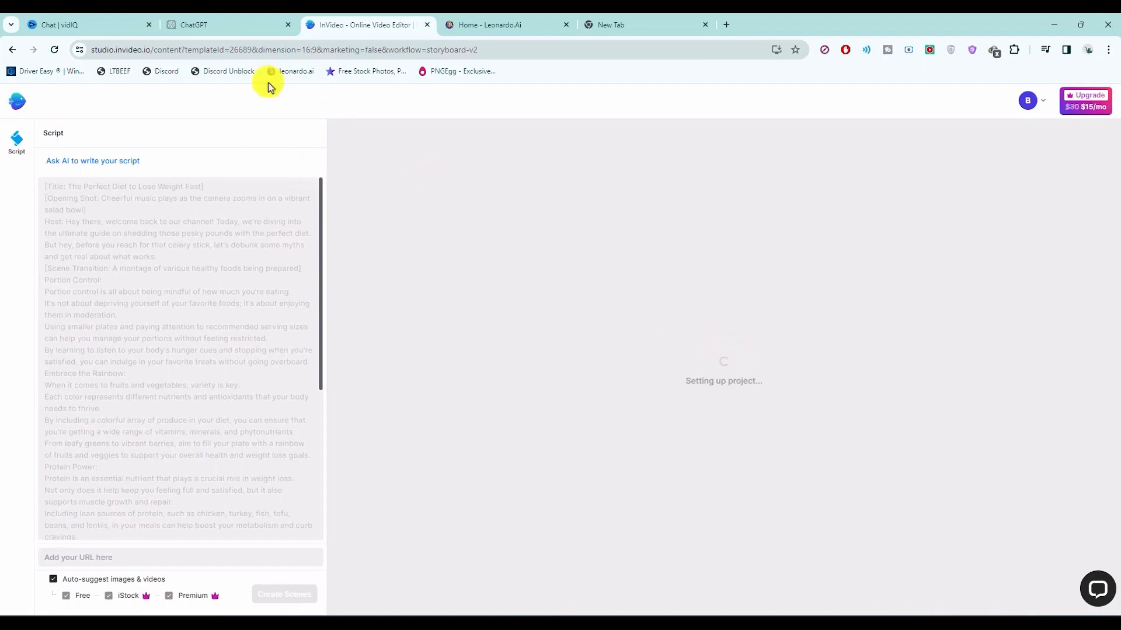
Step: Switch to ChatGPT and examine the detailed script, starting with the Portion Control point, while the InVideo project is being set up
click(204, 25)
scroll(367, 267, up, 5)
scroll(479, 572, up, 7)
scroll(526, 421, down, 5)
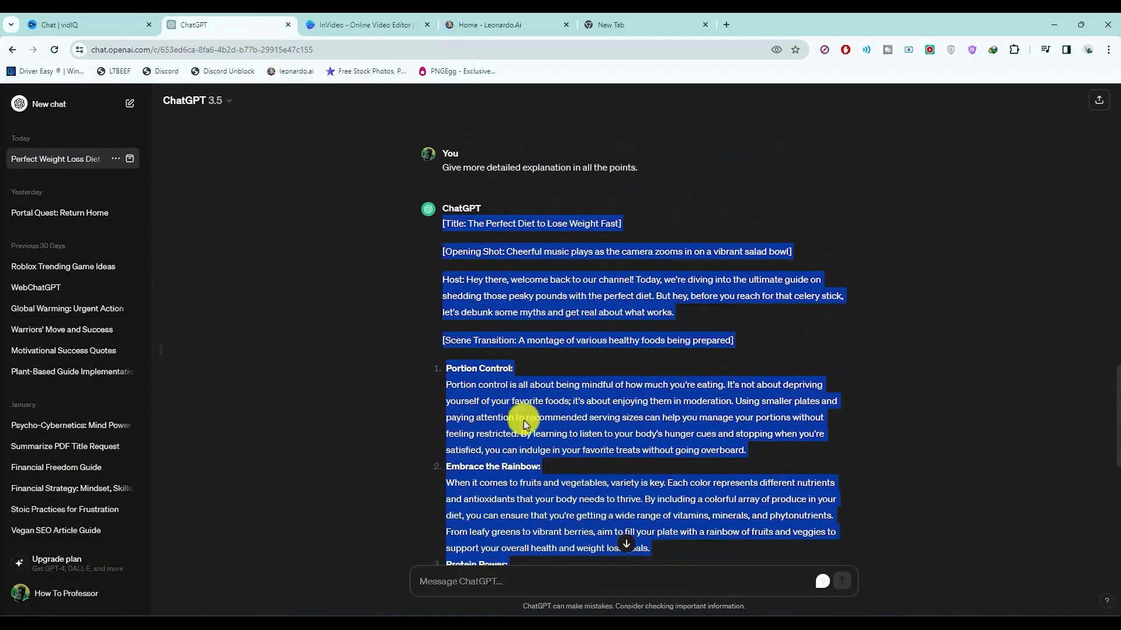
click(463, 405)
drag(445, 365, 734, 407)
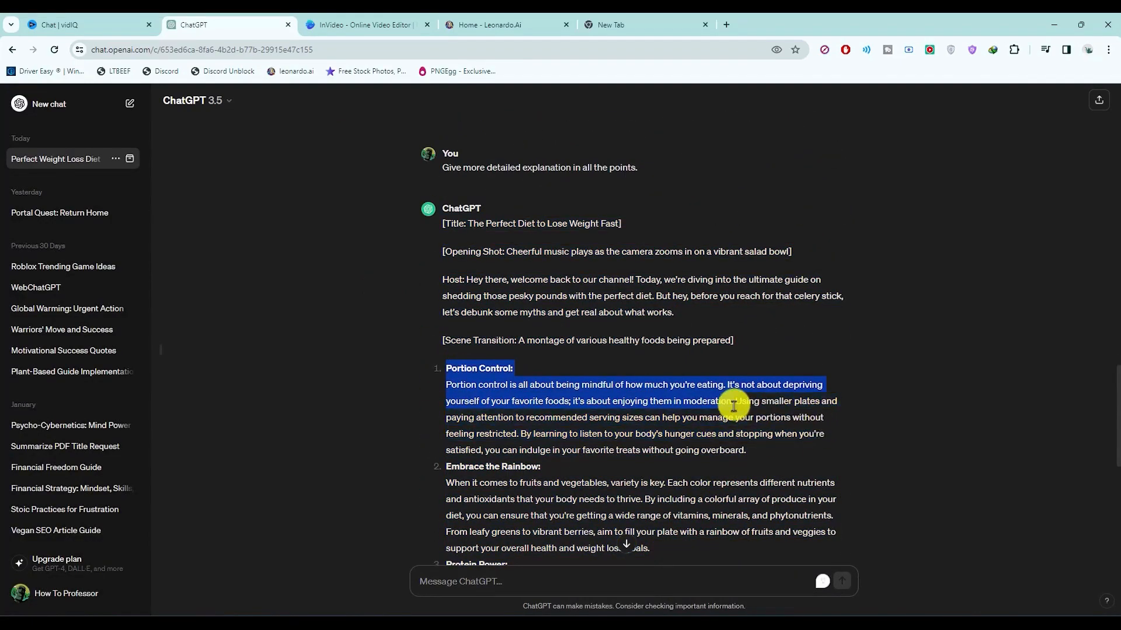
click(359, 25)
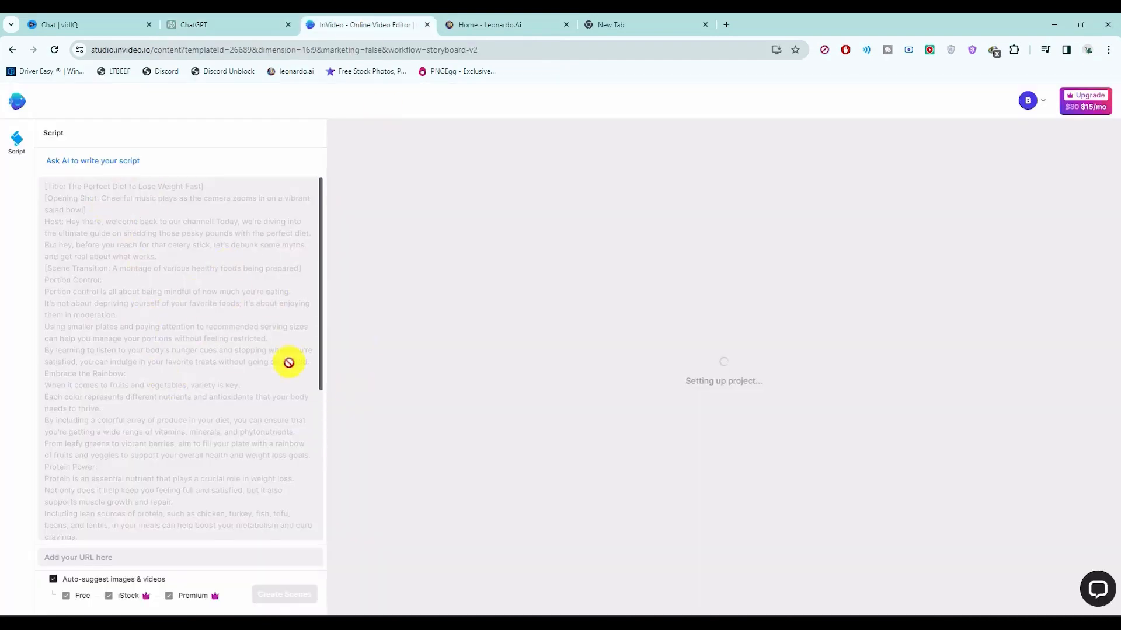
click(218, 23)
scroll(518, 397, down, 4)
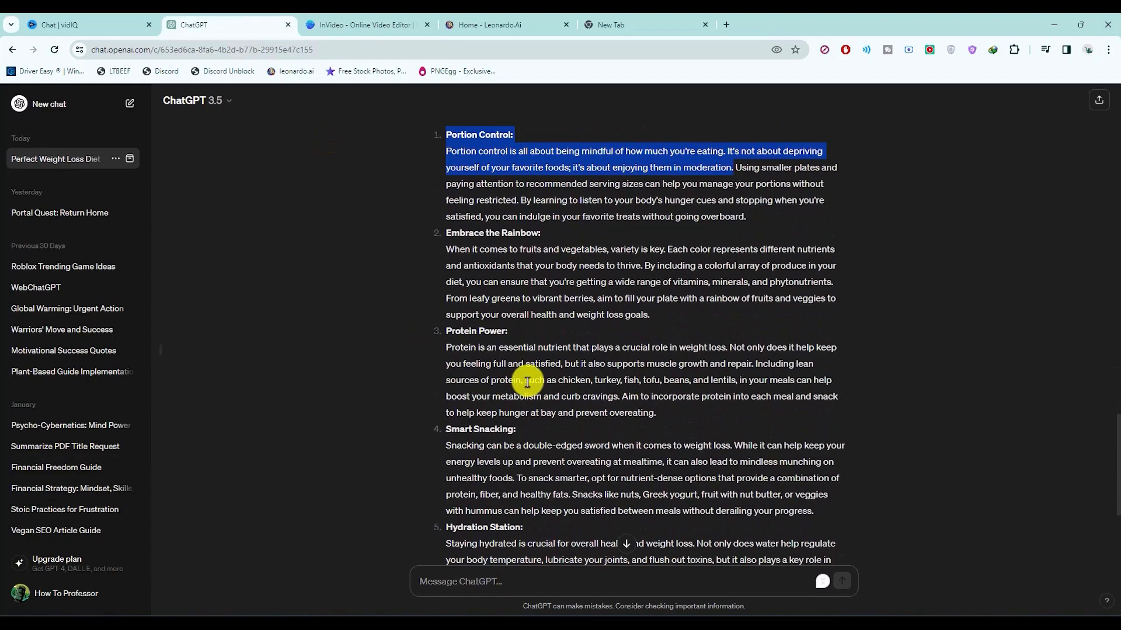
Step: Switch to InVideo and review the text and media of the generated storyboard scenes from the title scene to scene 8
click(374, 24)
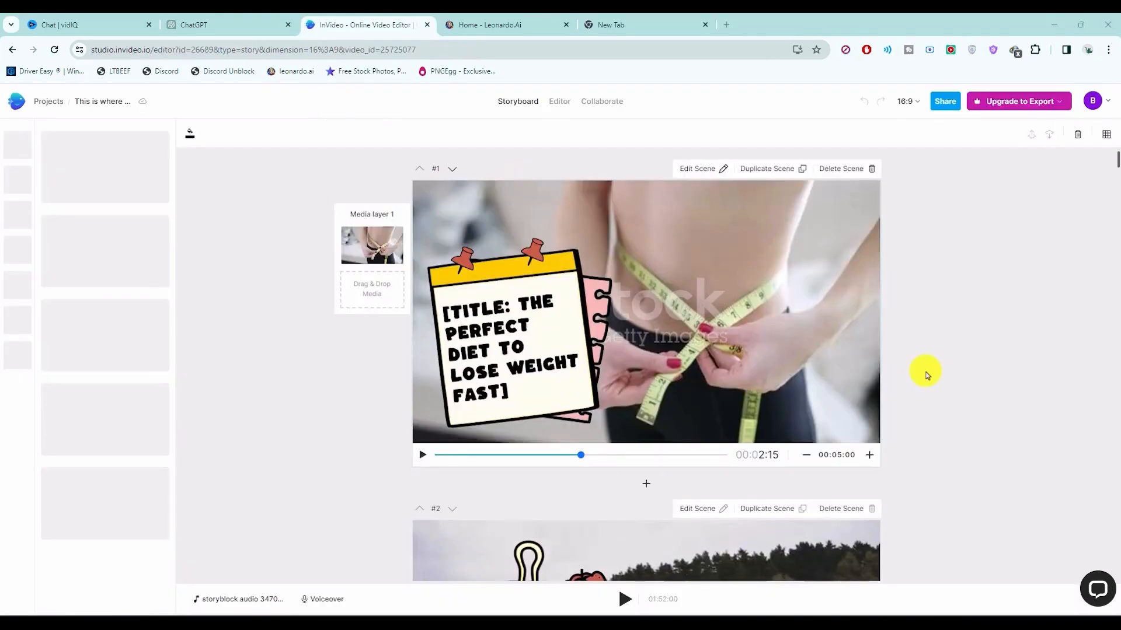
scroll(927, 375, down, 15)
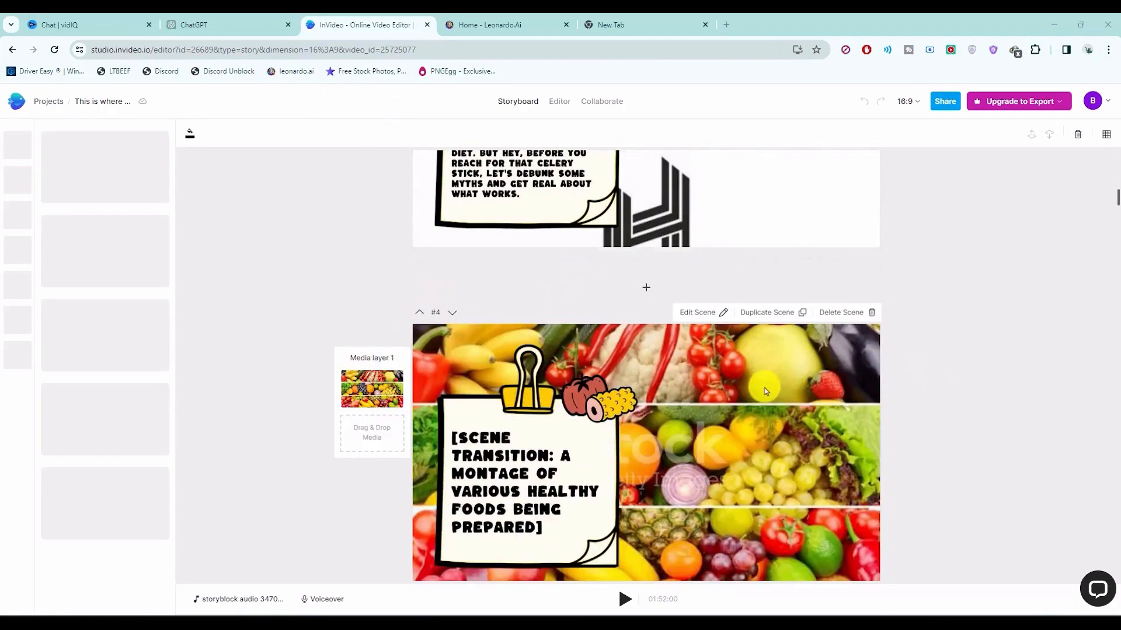
scroll(766, 388, down, 5)
scroll(757, 353, up, 5)
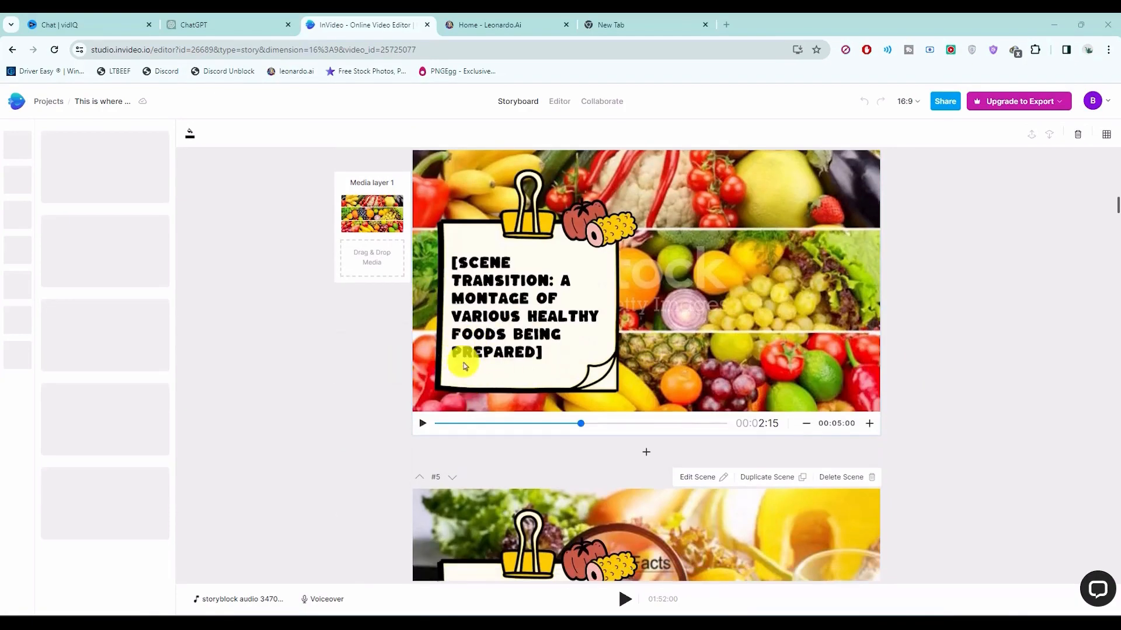
scroll(538, 350, down, 15)
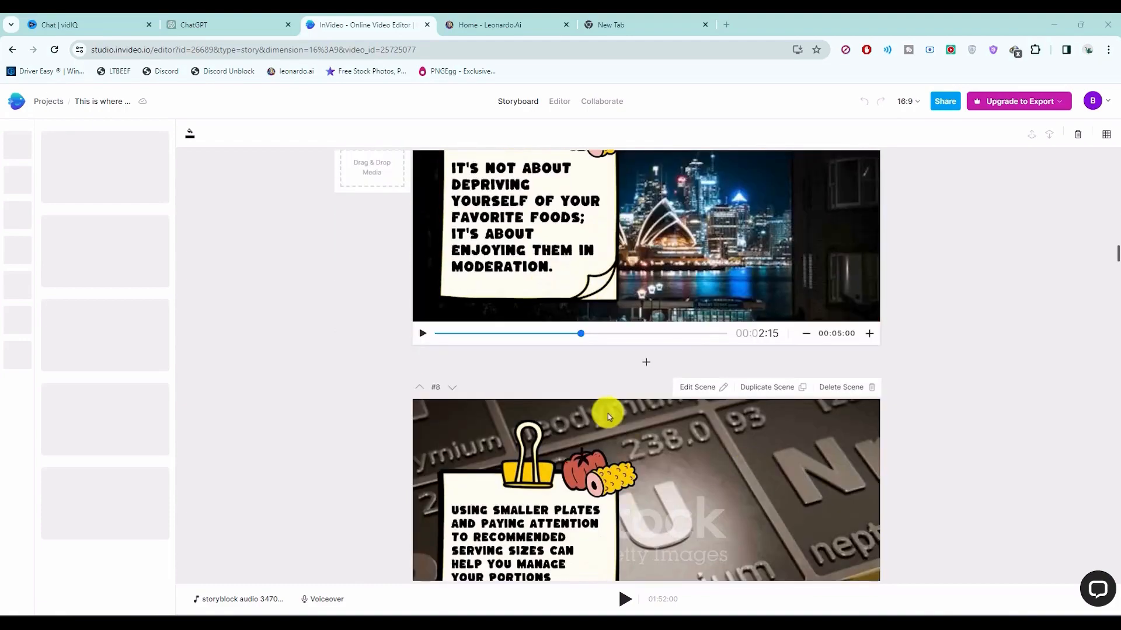
scroll(971, 483, down, 3)
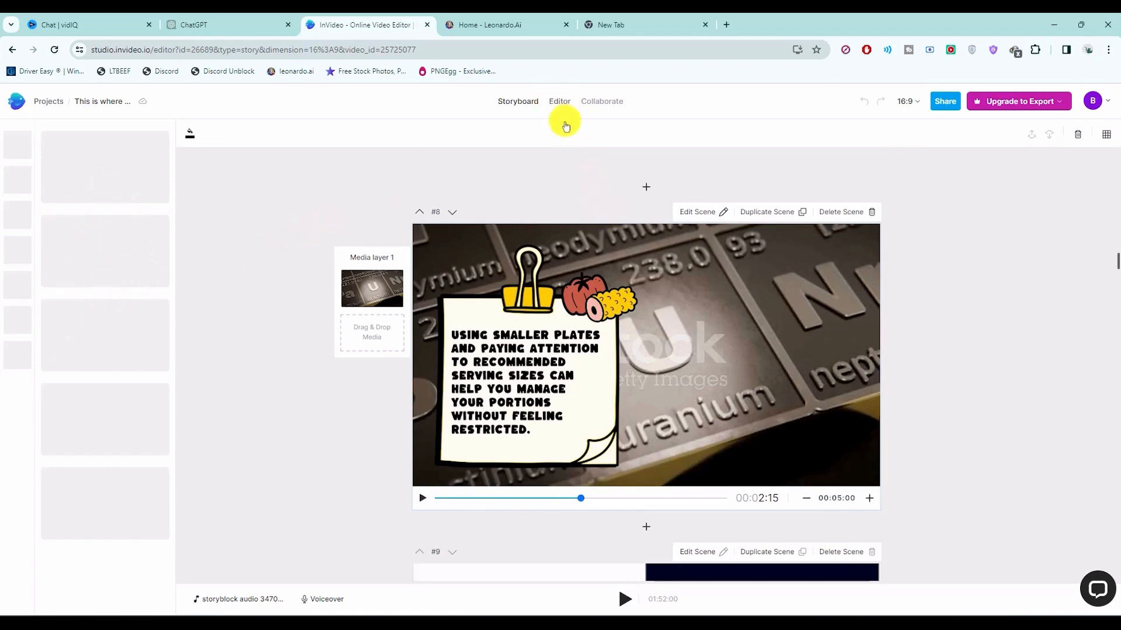
Step: Show the project in the Editor view and browse the Documents folder for a voiceover file to upload, closing without choosing one
click(561, 102)
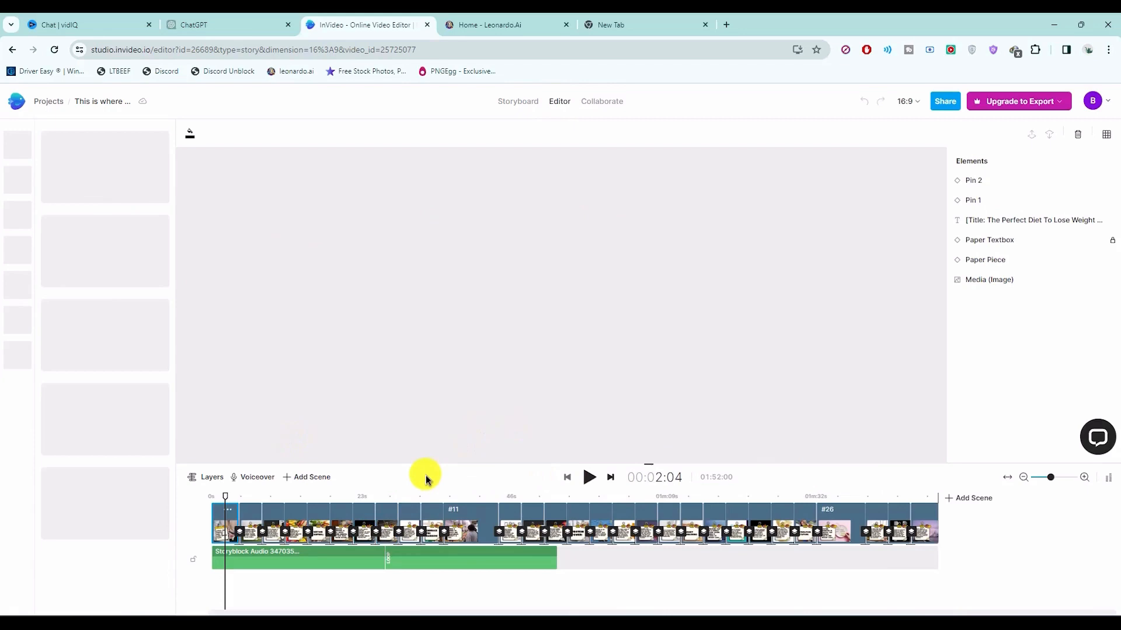
click(263, 482)
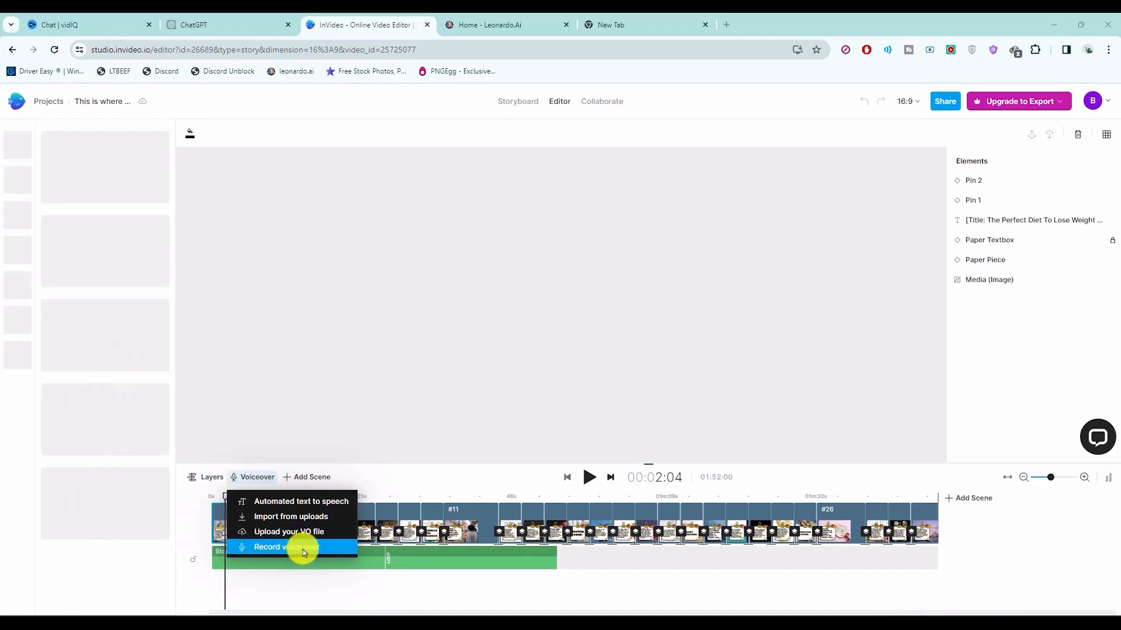
click(269, 533)
click(49, 164)
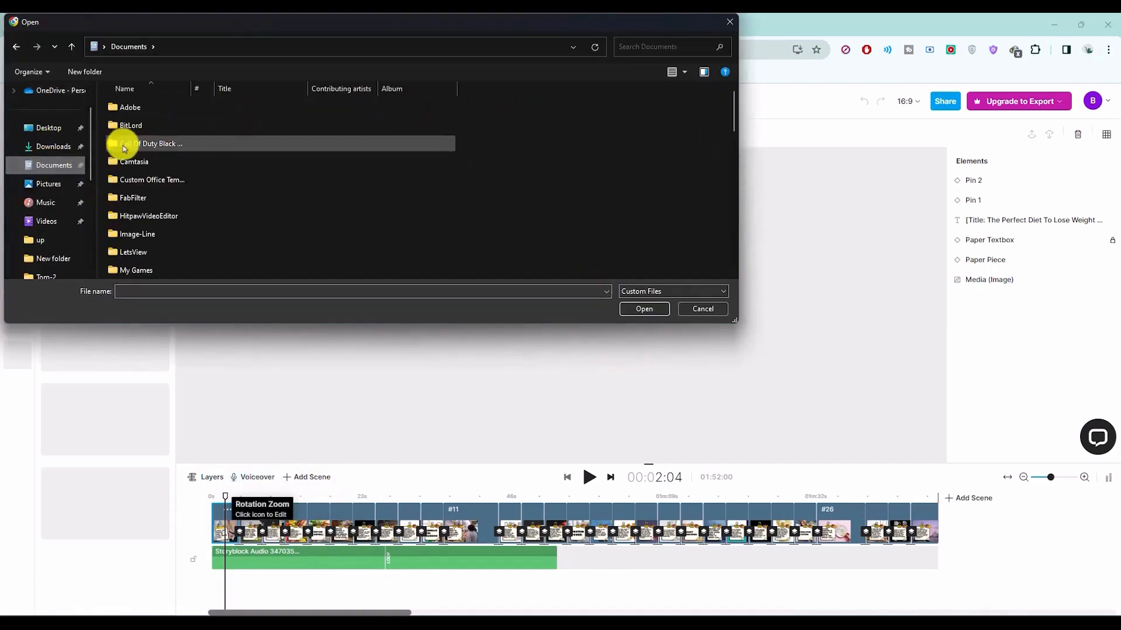
key(Escape)
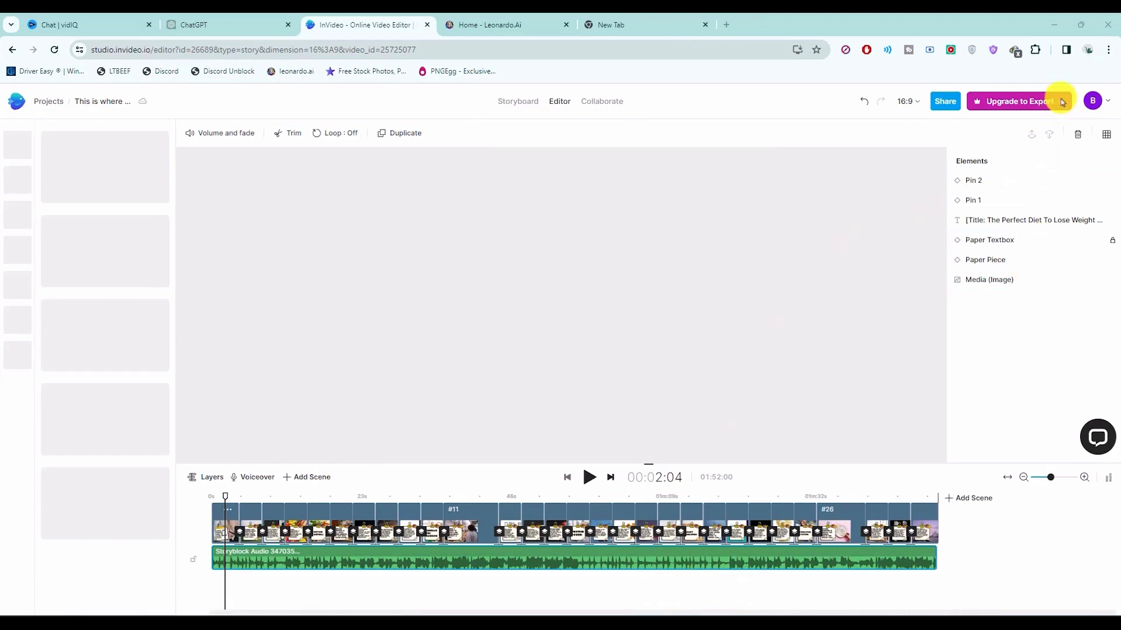
Step: Examine the export video quality options and the list of iStock media used, and zoom the timeline out
click(1029, 103)
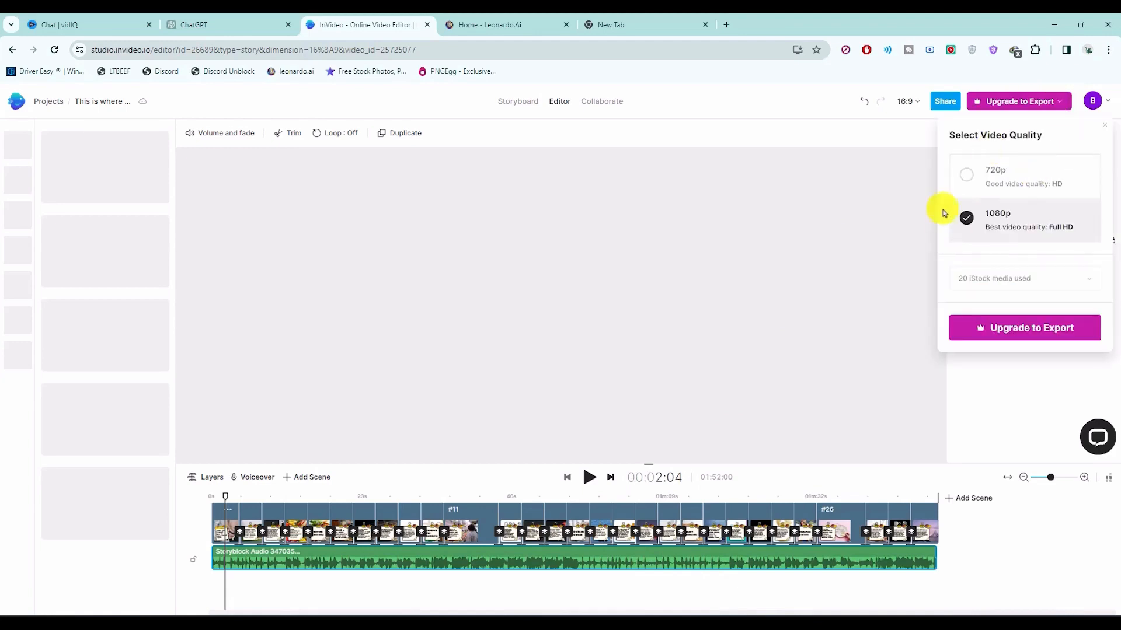
click(1092, 279)
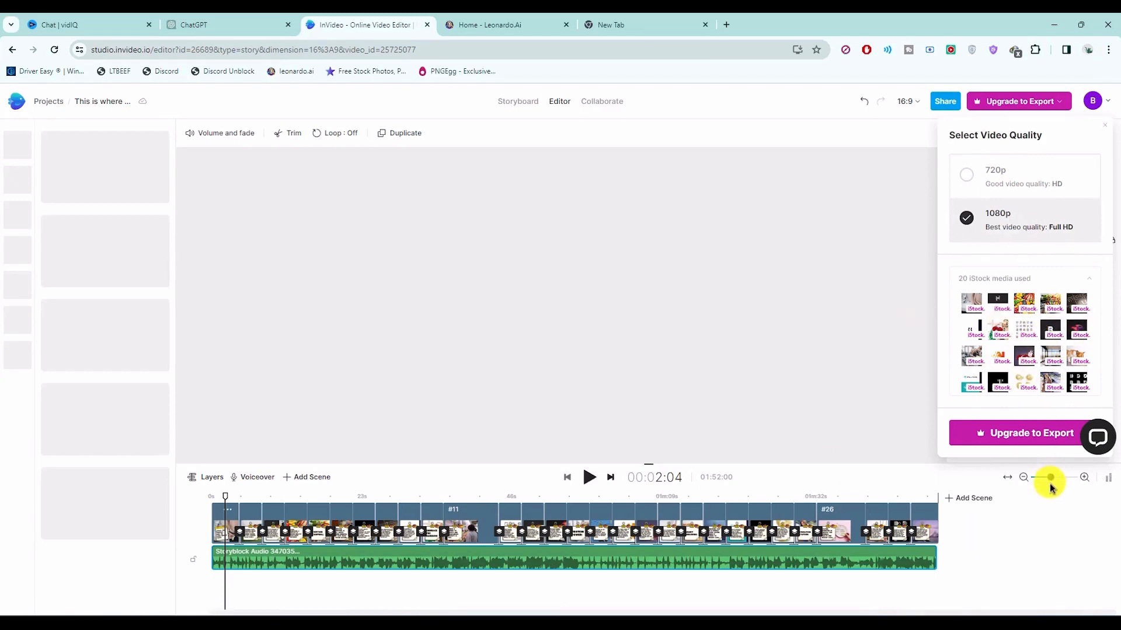
drag(1050, 480, 1037, 477)
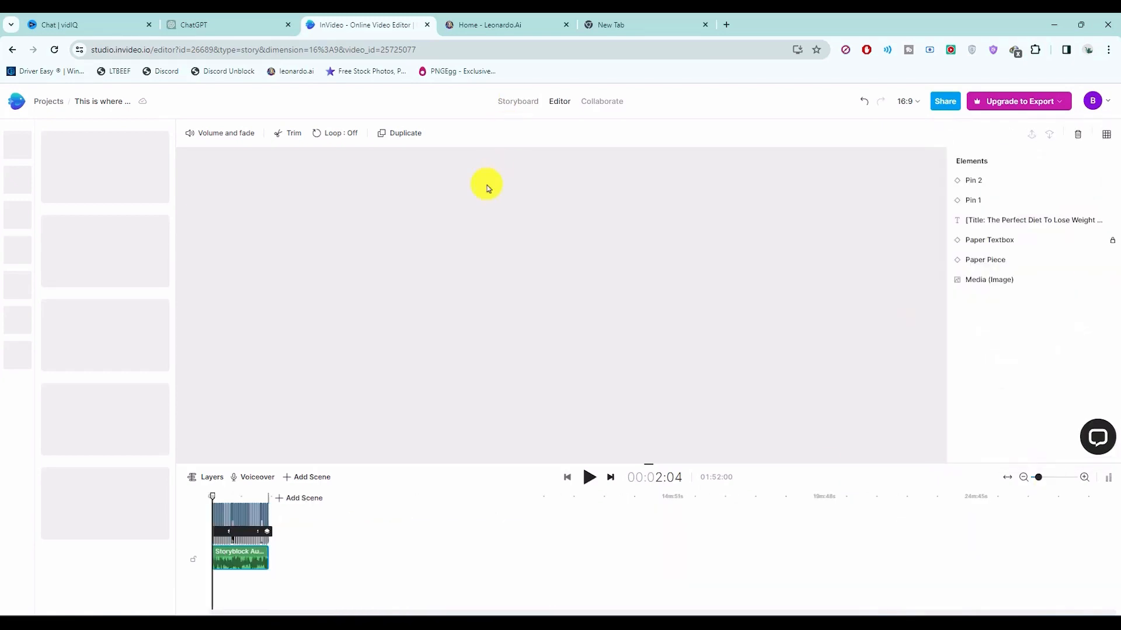
Step: Switch to Leonardo.Ai, open Image Generation and examine the prompt field, input dimensions and other generation settings
click(483, 36)
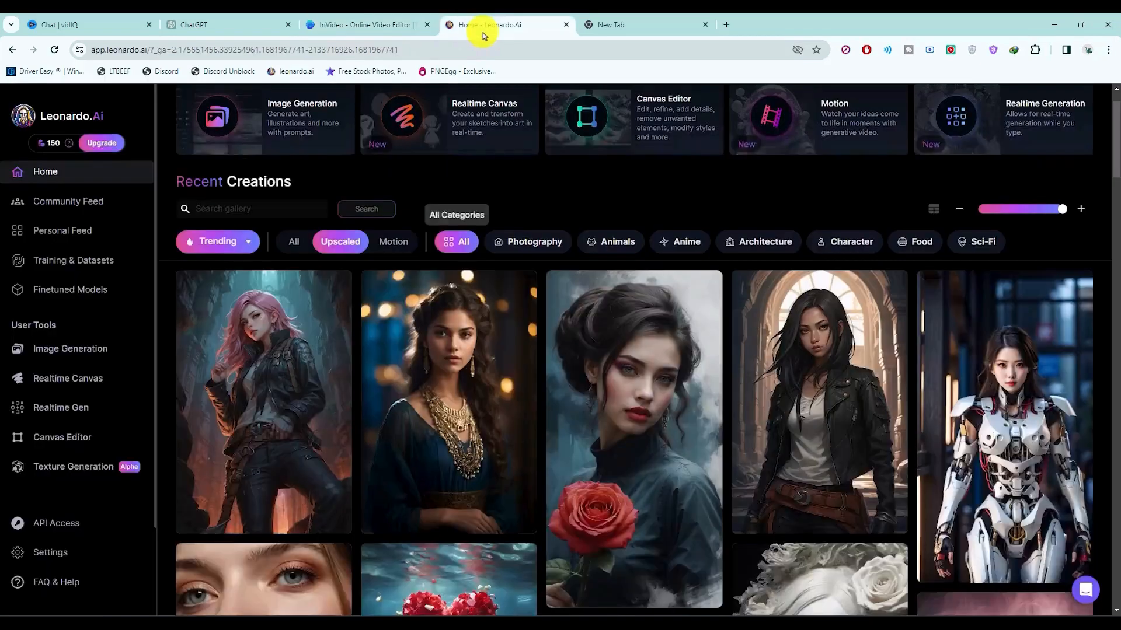
scroll(704, 318, up, 1)
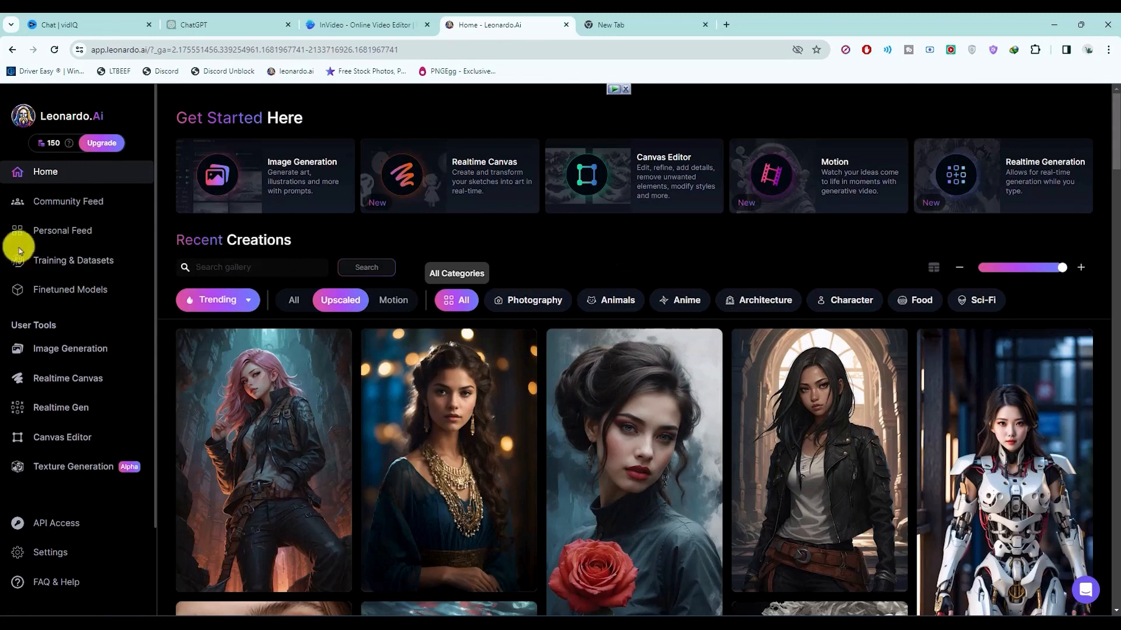
click(81, 356)
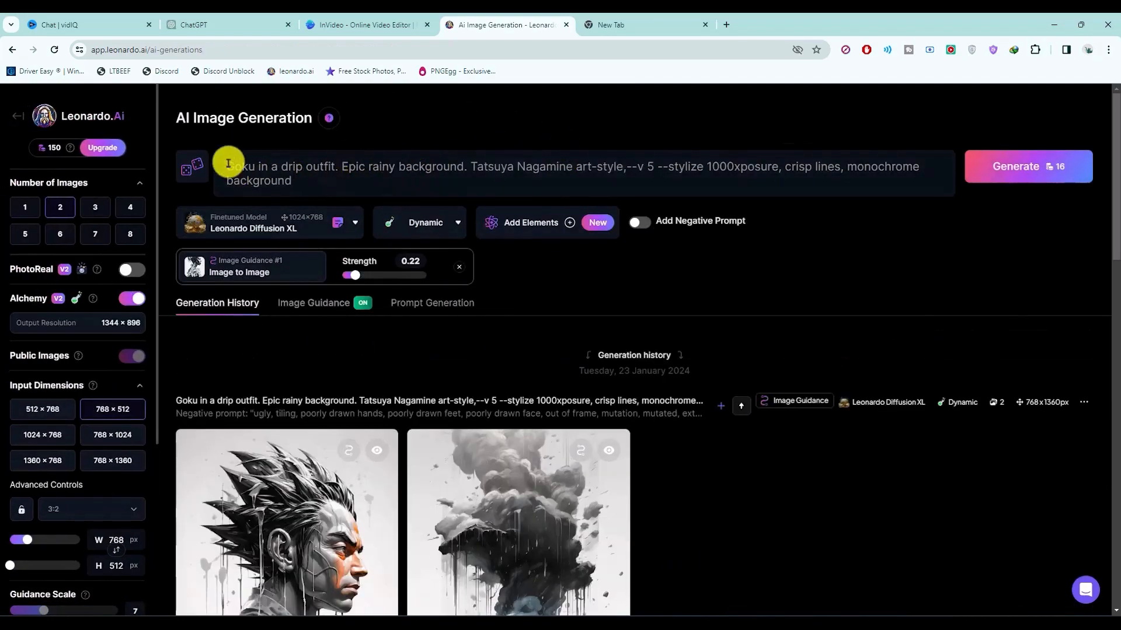
drag(228, 166, 443, 191)
click(785, 302)
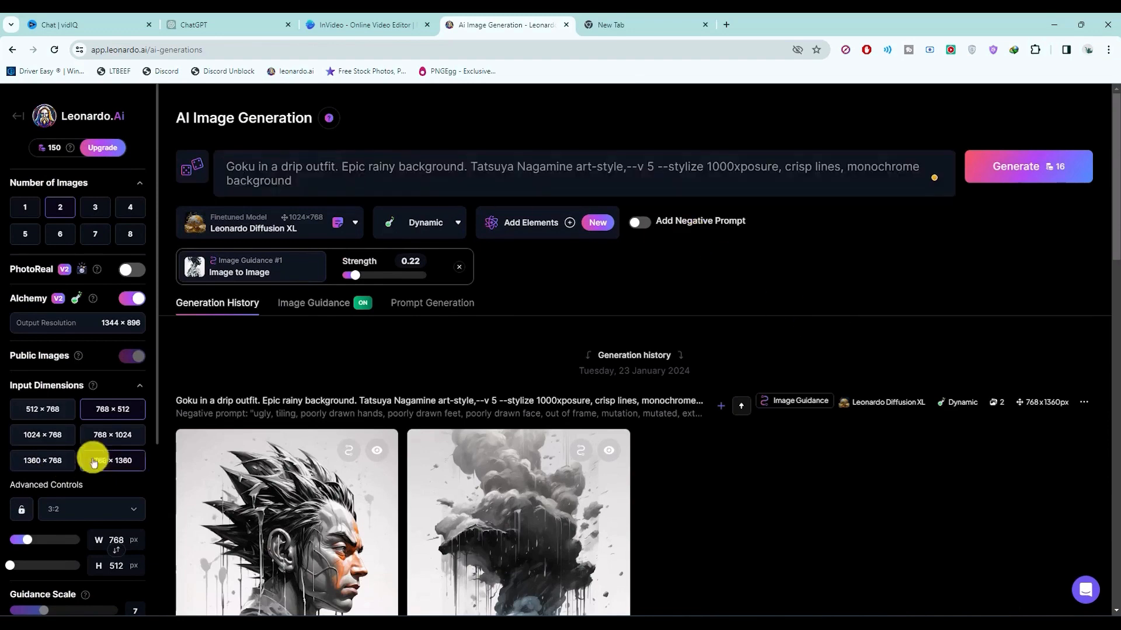
scroll(82, 464, down, 1)
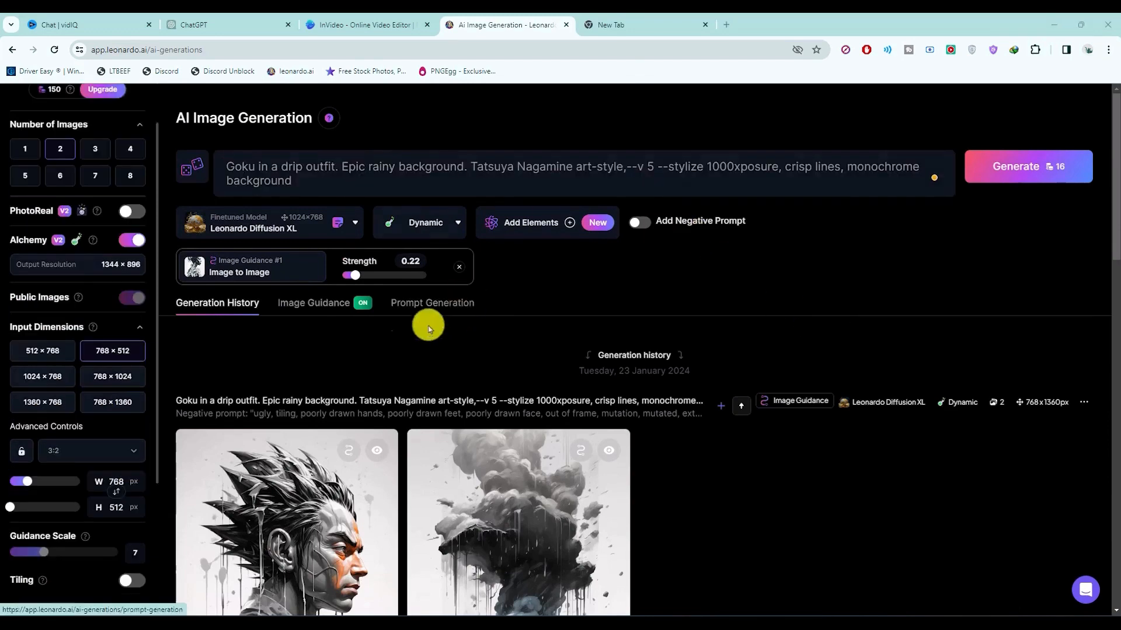